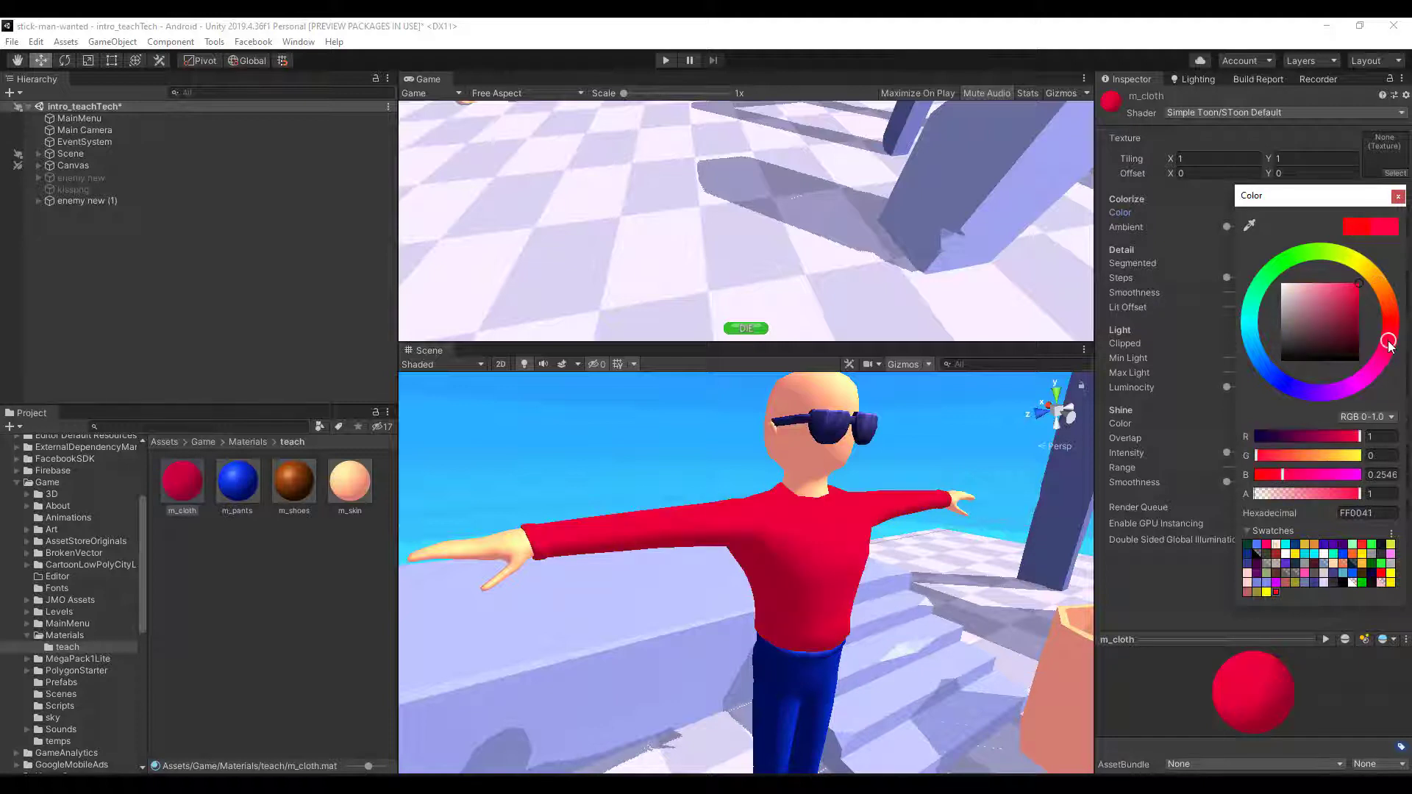
Step: Shift the hue of the m_cloth material's color from red toward magenta
mouse_move(1391, 343)
mouse_down()
mouse_move(1394, 364)
mouse_move(1369, 374)
mouse_up()
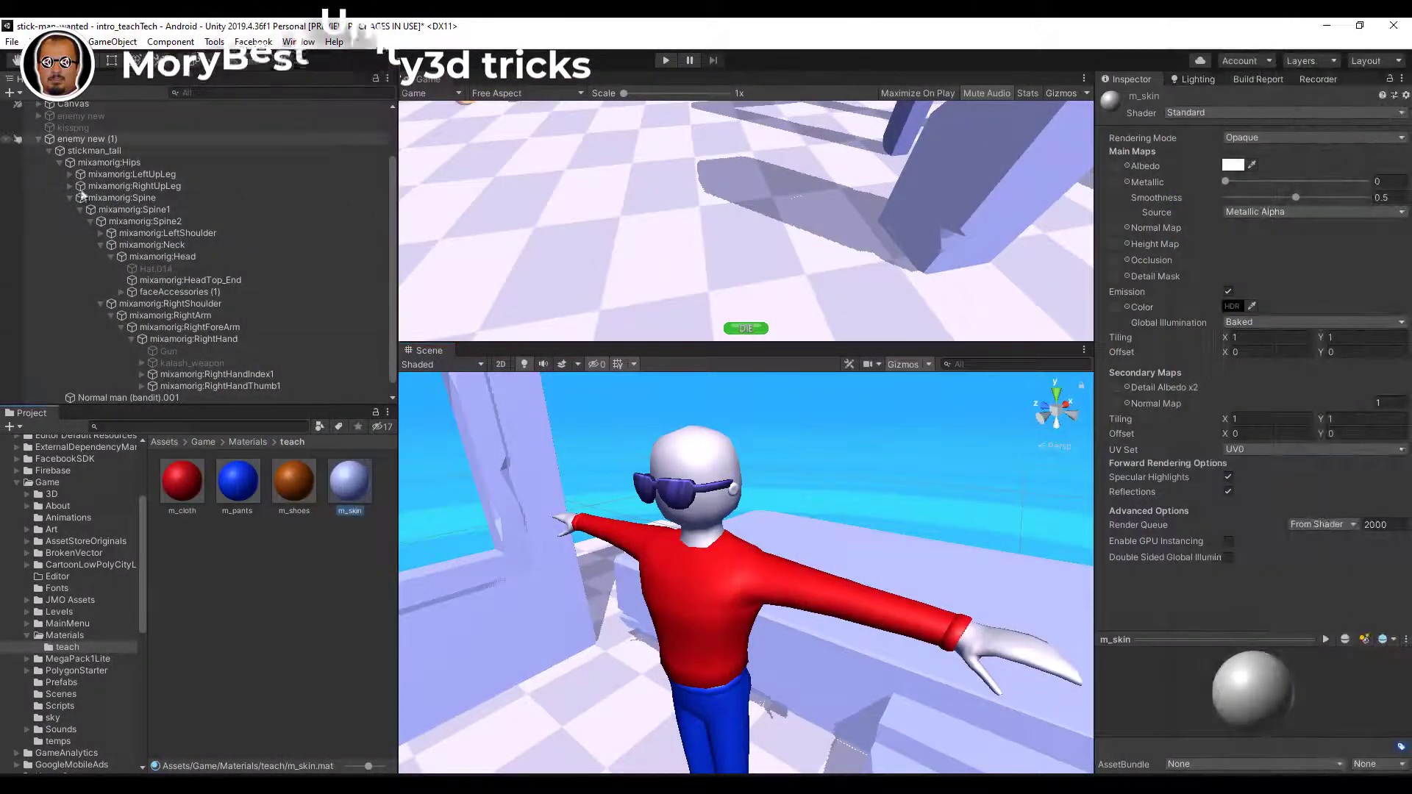
click(38, 139)
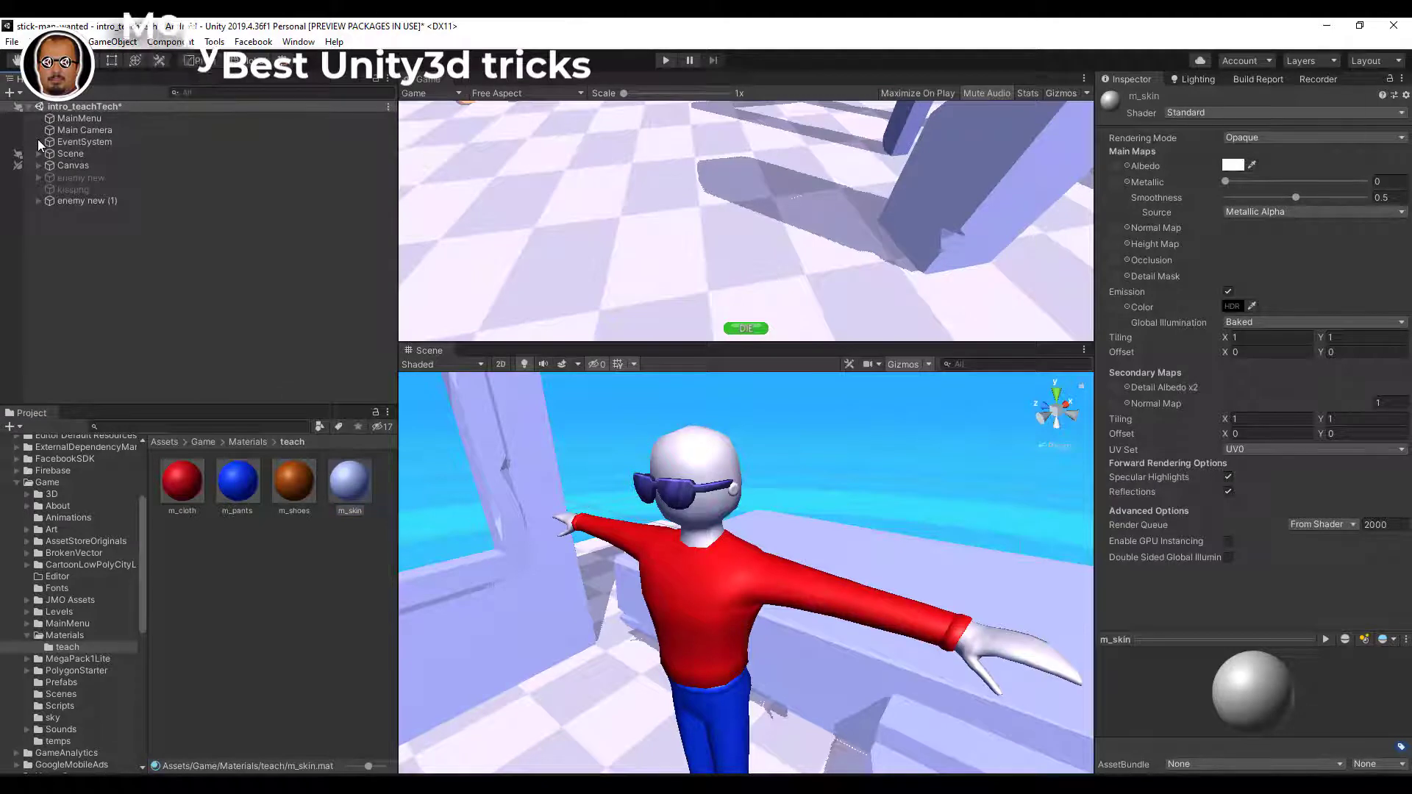
click(1233, 165)
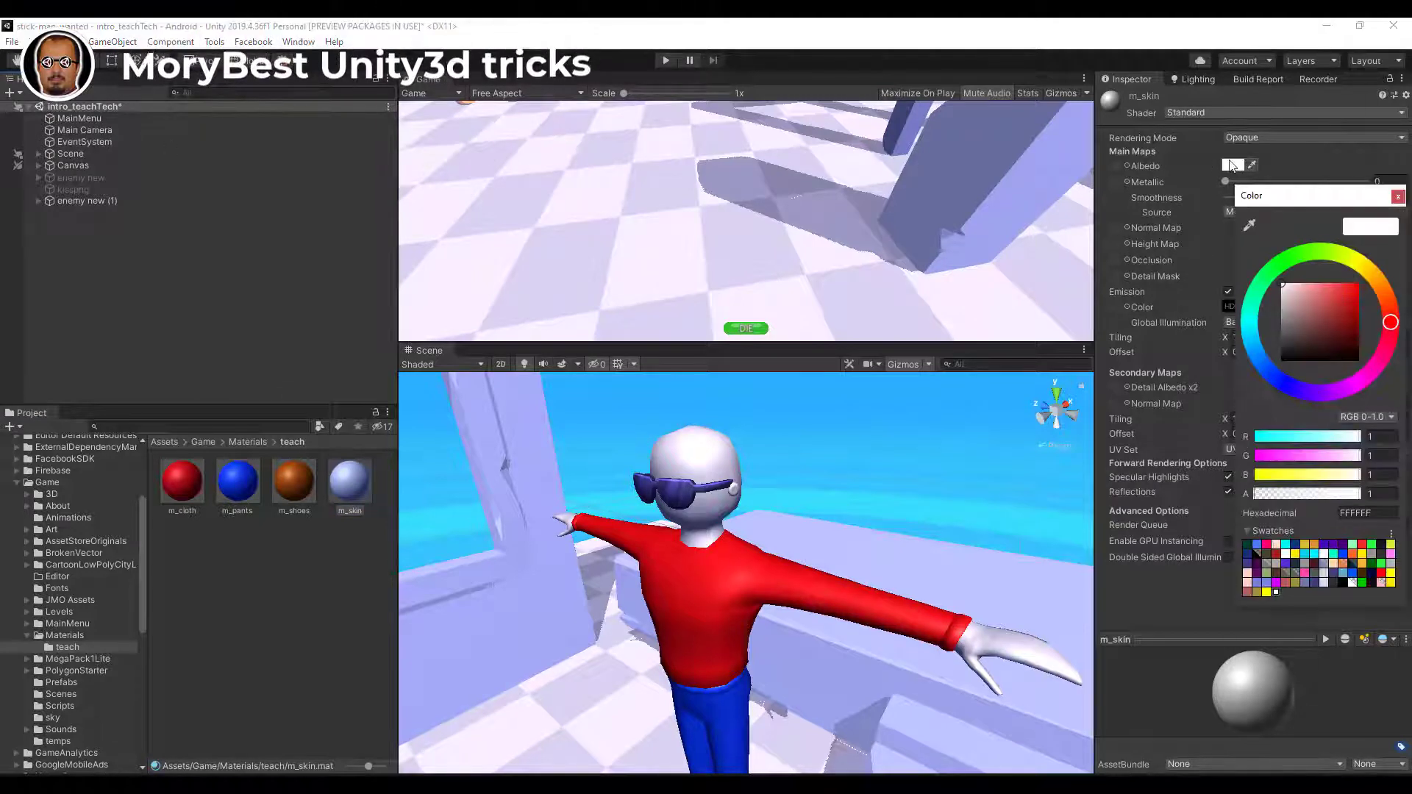
click(1297, 581)
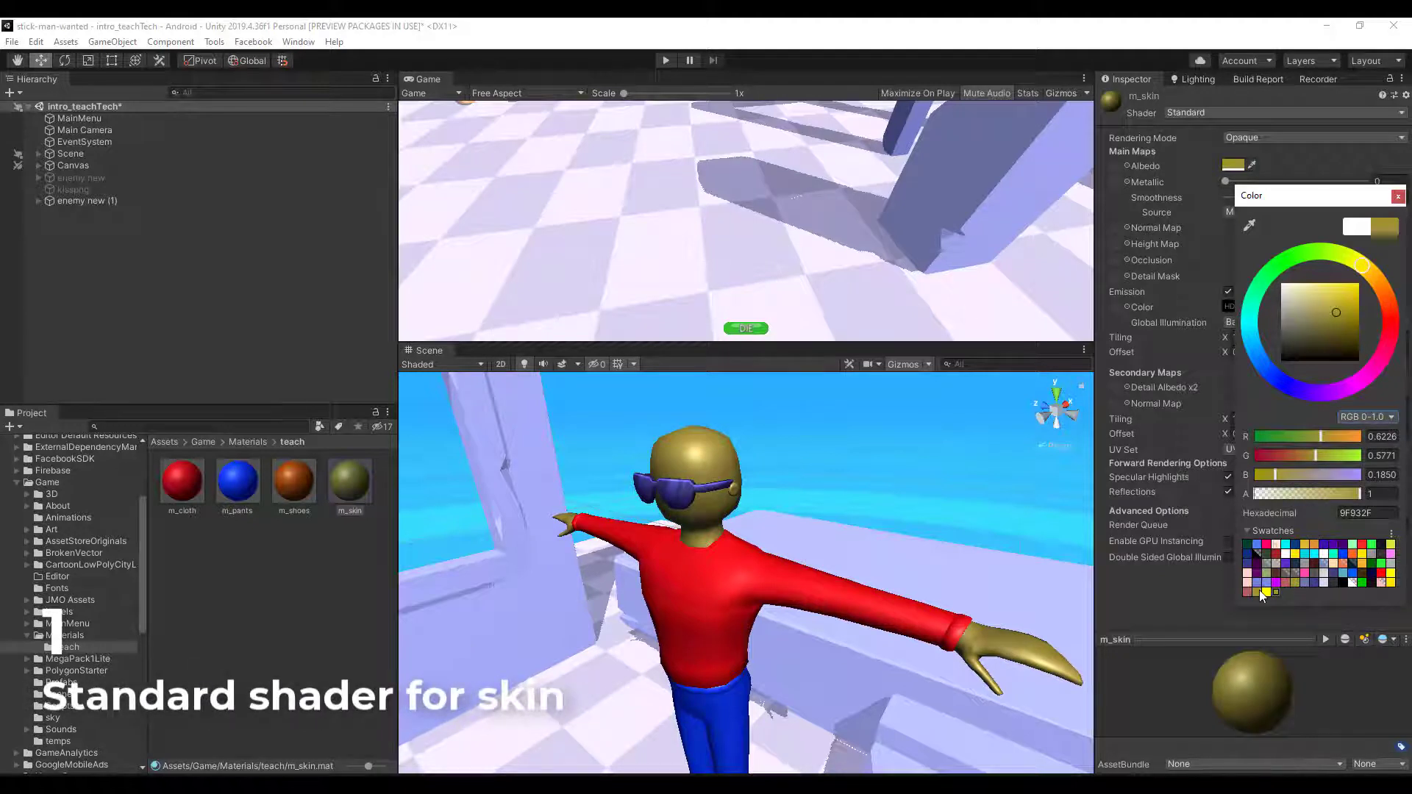
click(1287, 560)
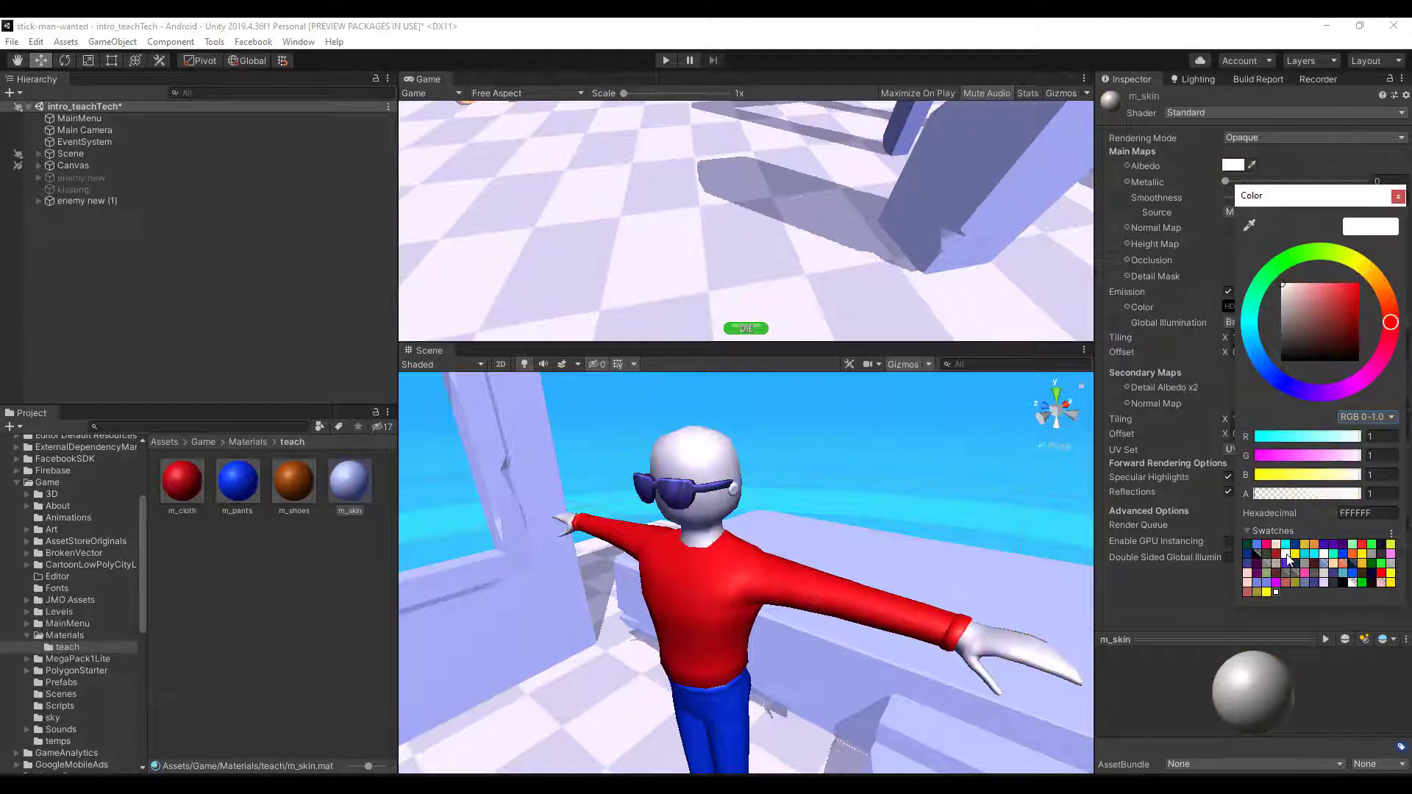
click(1397, 196)
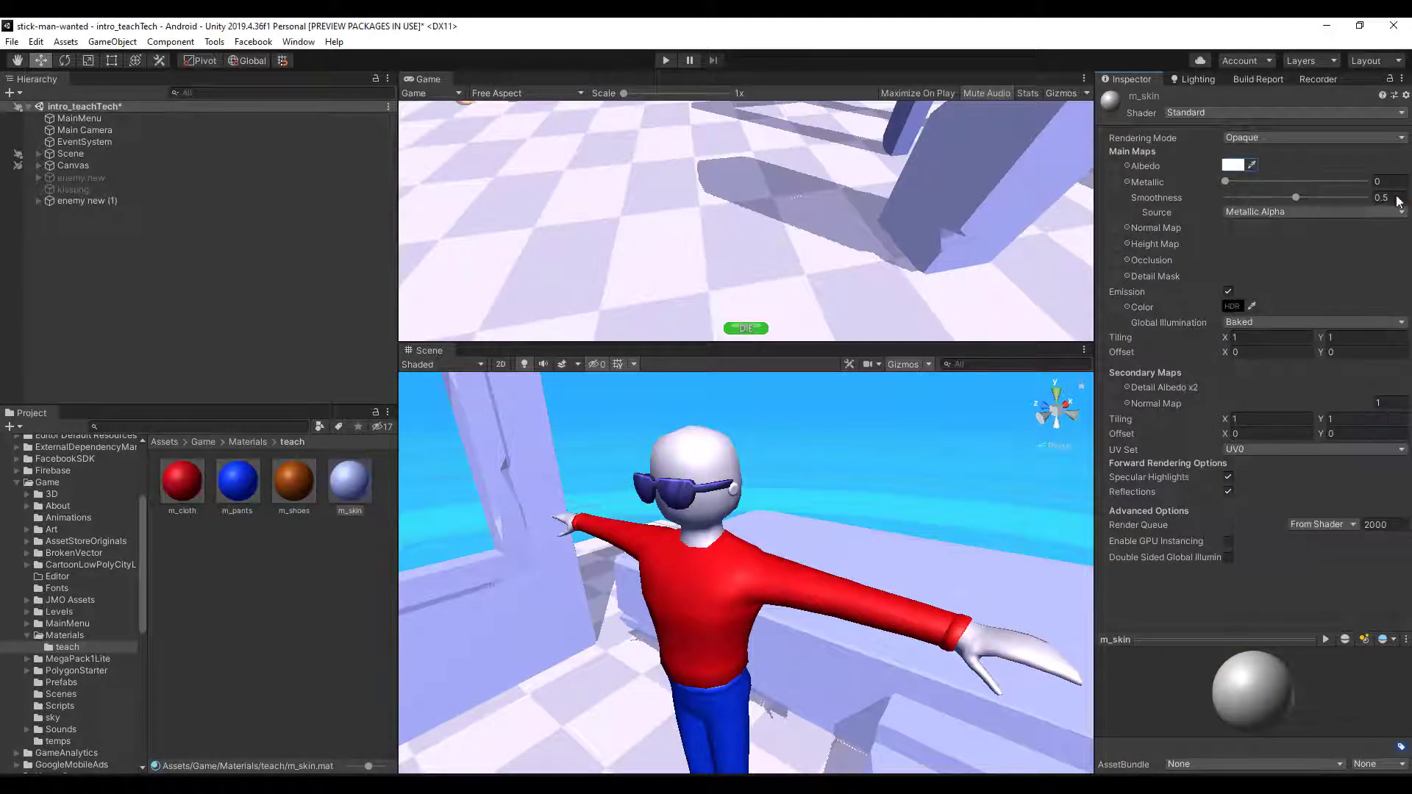
Step: Set the emission color of the m_skin material to bright yellow (255, 255, 0)
click(1233, 306)
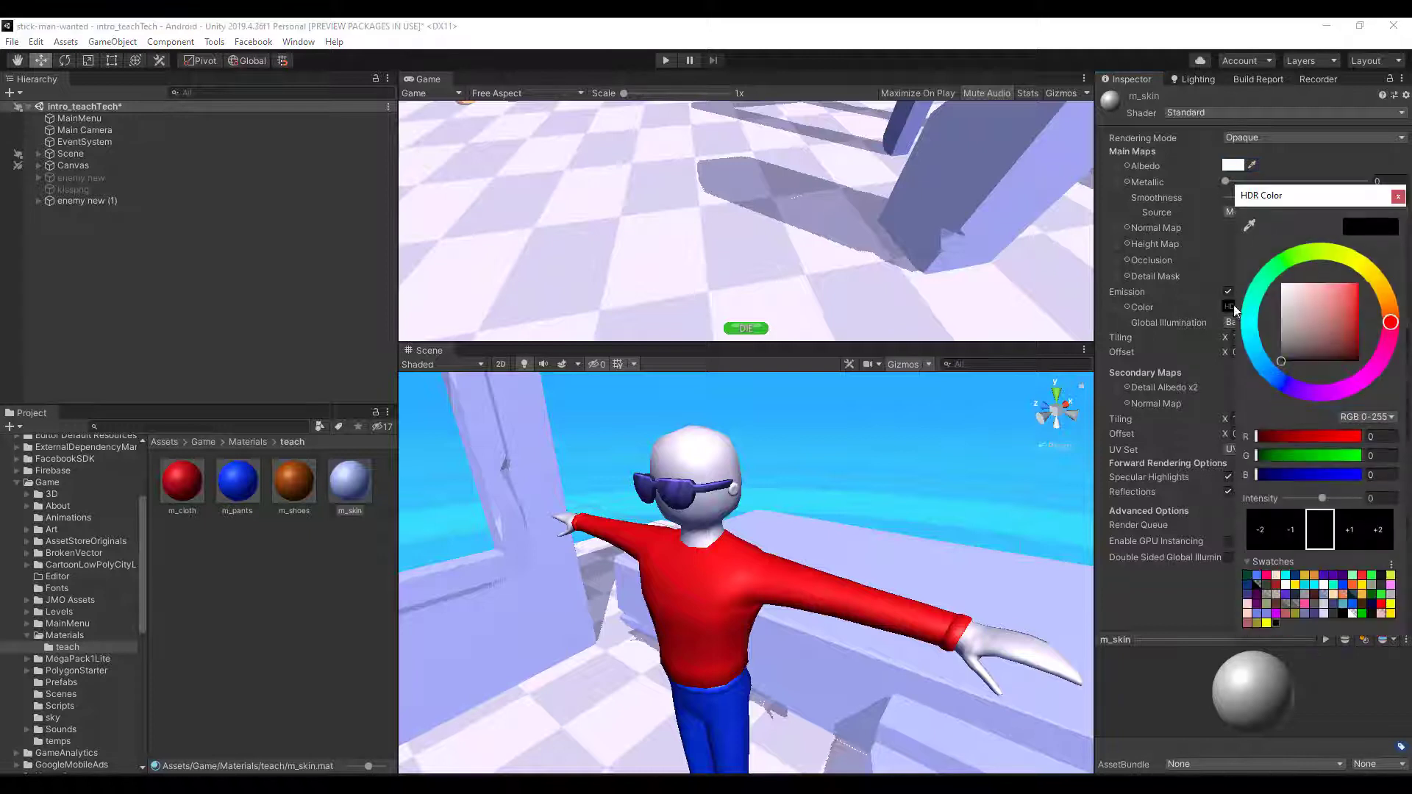
click(1266, 623)
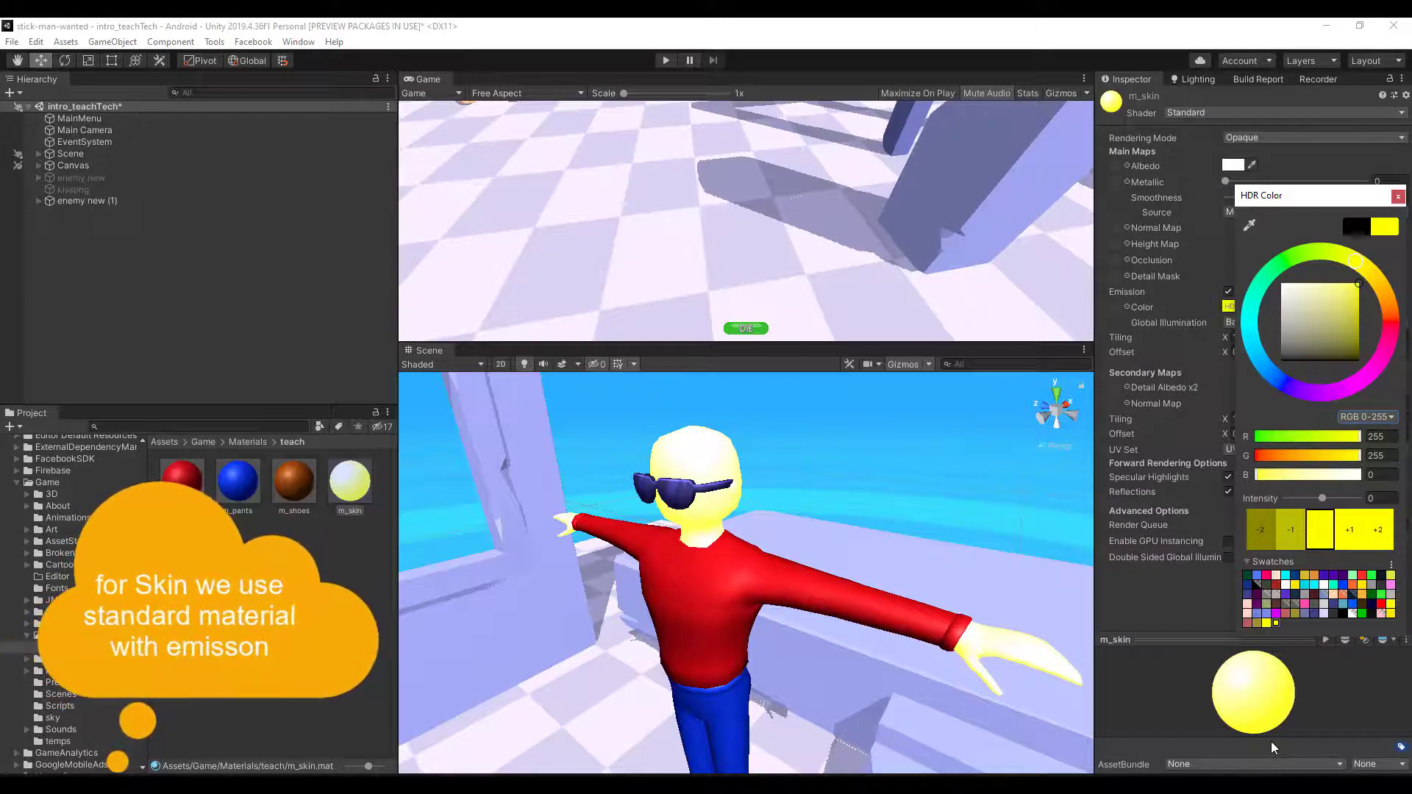
click(1398, 196)
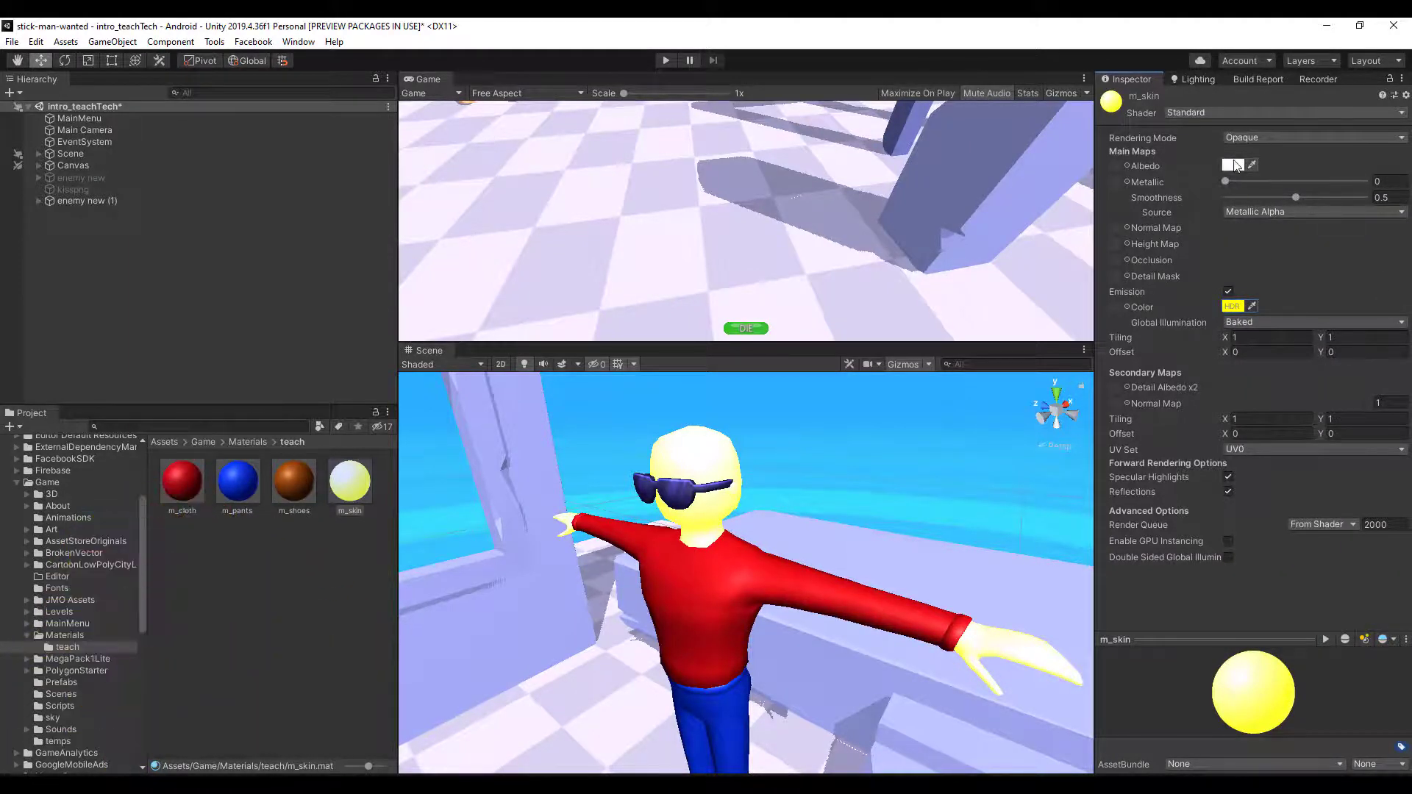
Step: Set the m_skin material's albedo color to the olive swatch 9F932F
click(1233, 164)
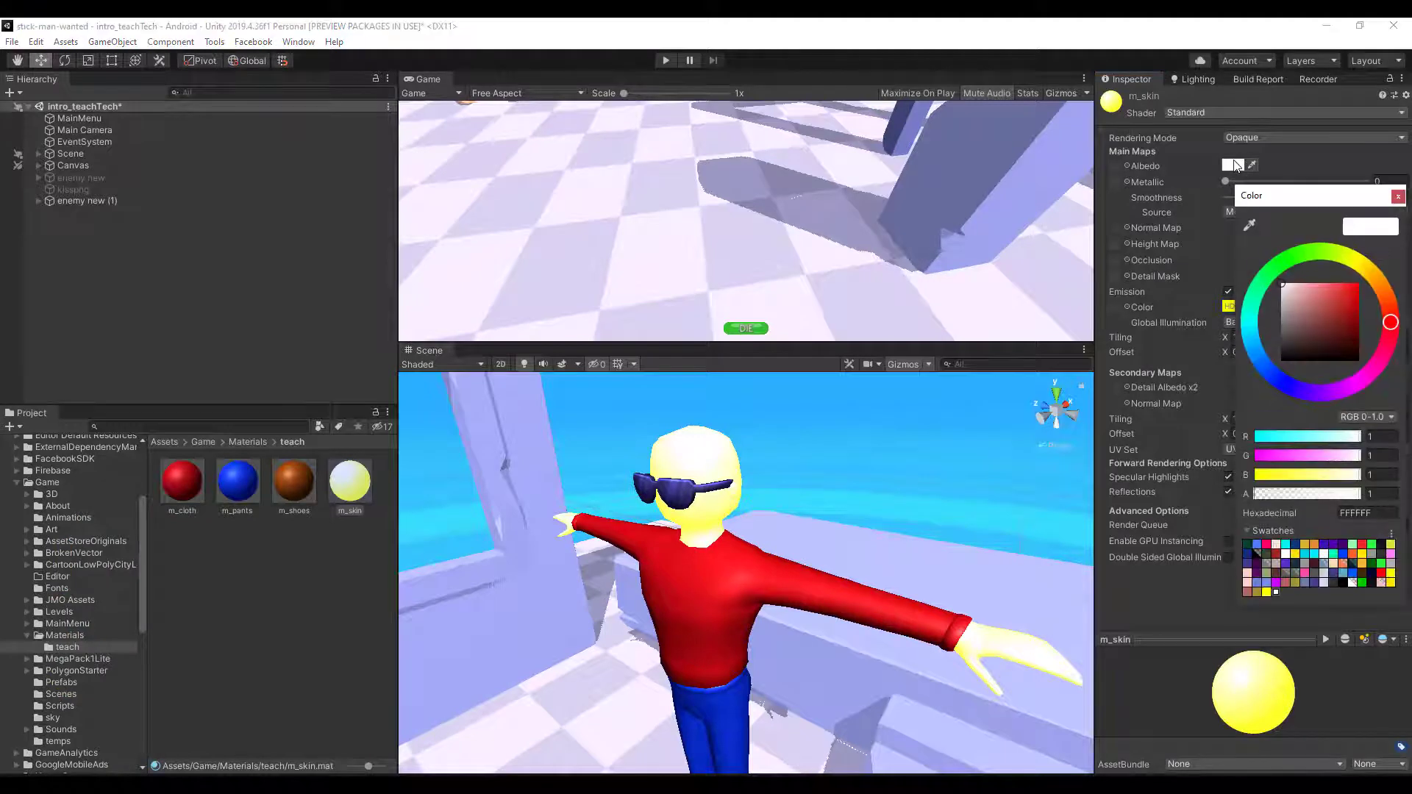
click(1259, 594)
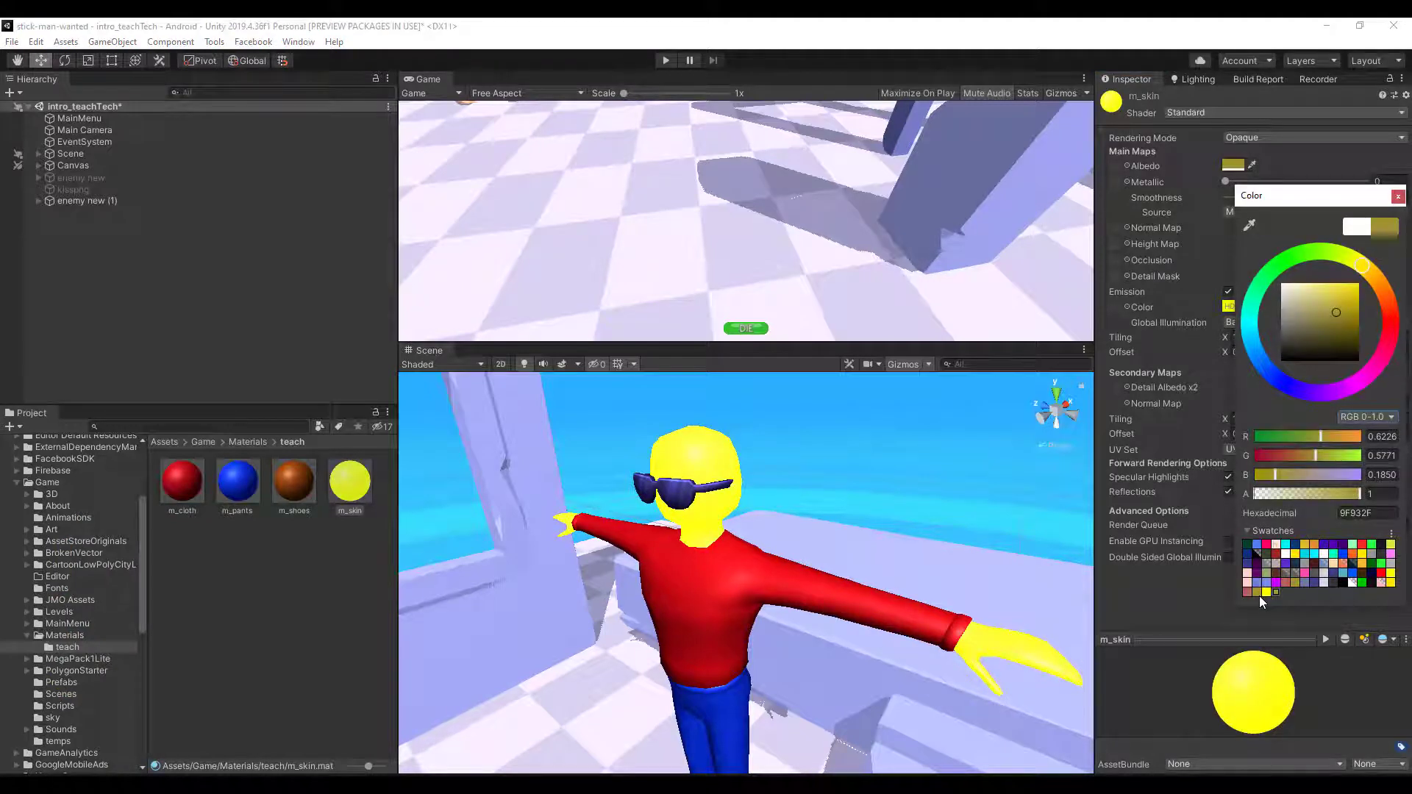
click(1398, 197)
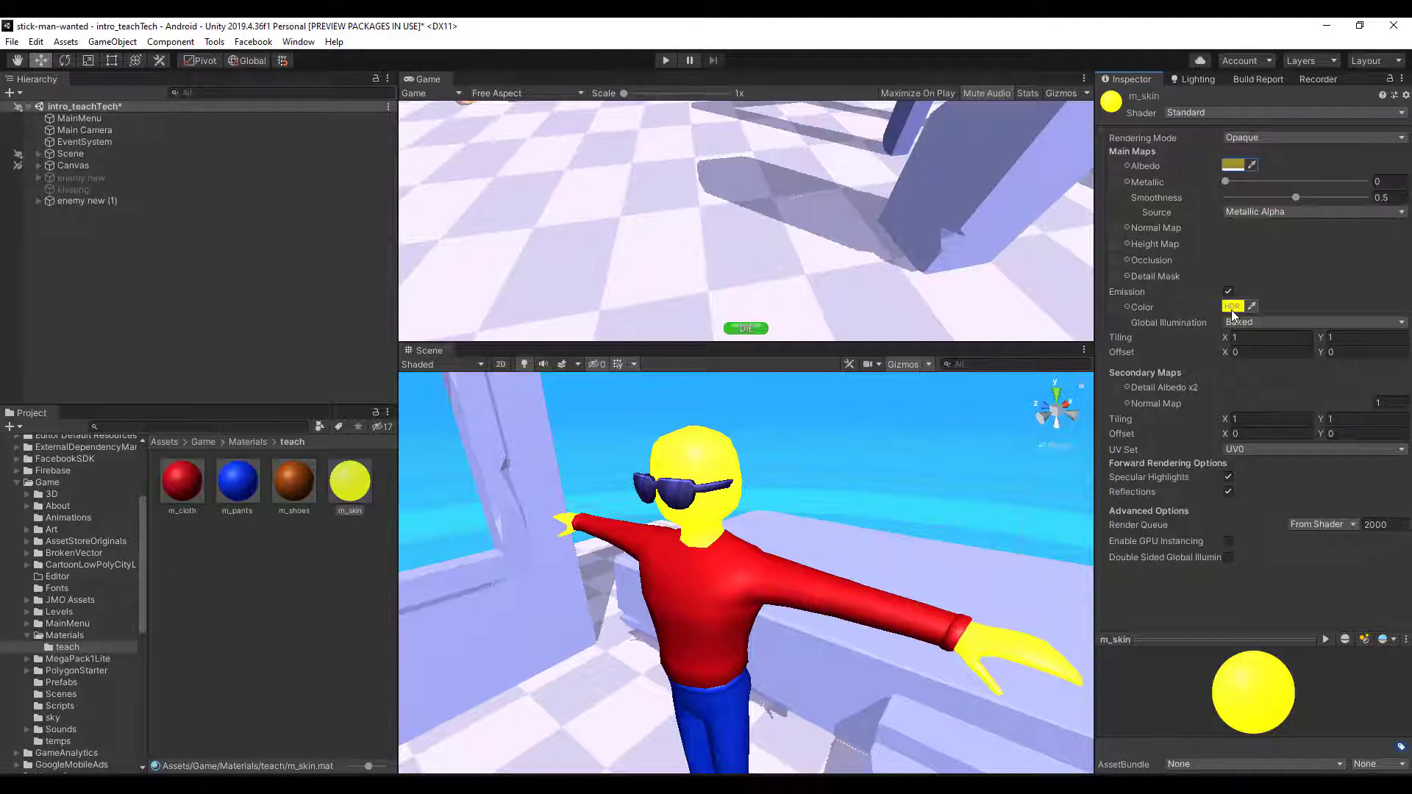
Step: Change m_skin's emission color to the dusty pink swatch (182, 96, 96), lowering its intensity one stop and raising it one stop again
click(1232, 309)
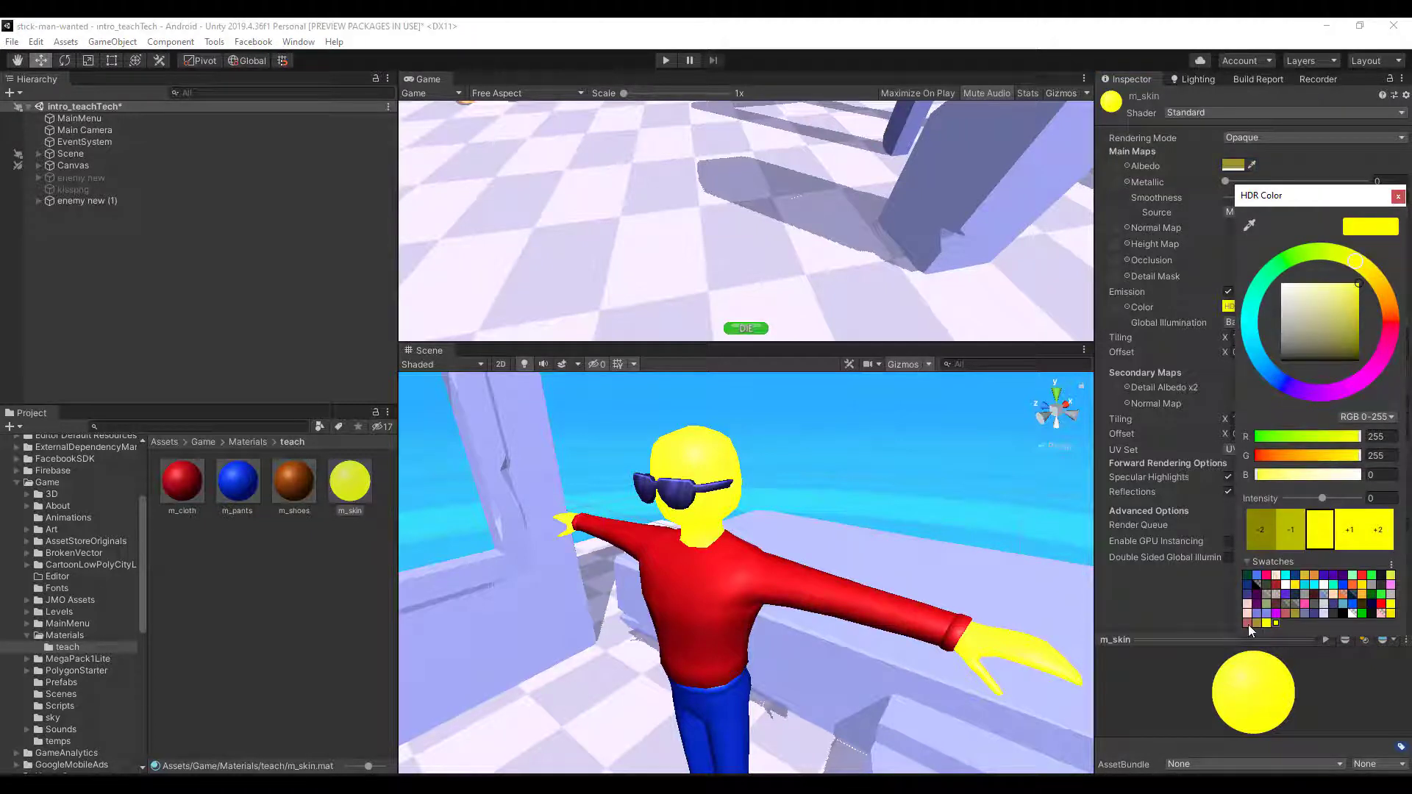
click(1247, 624)
click(1282, 531)
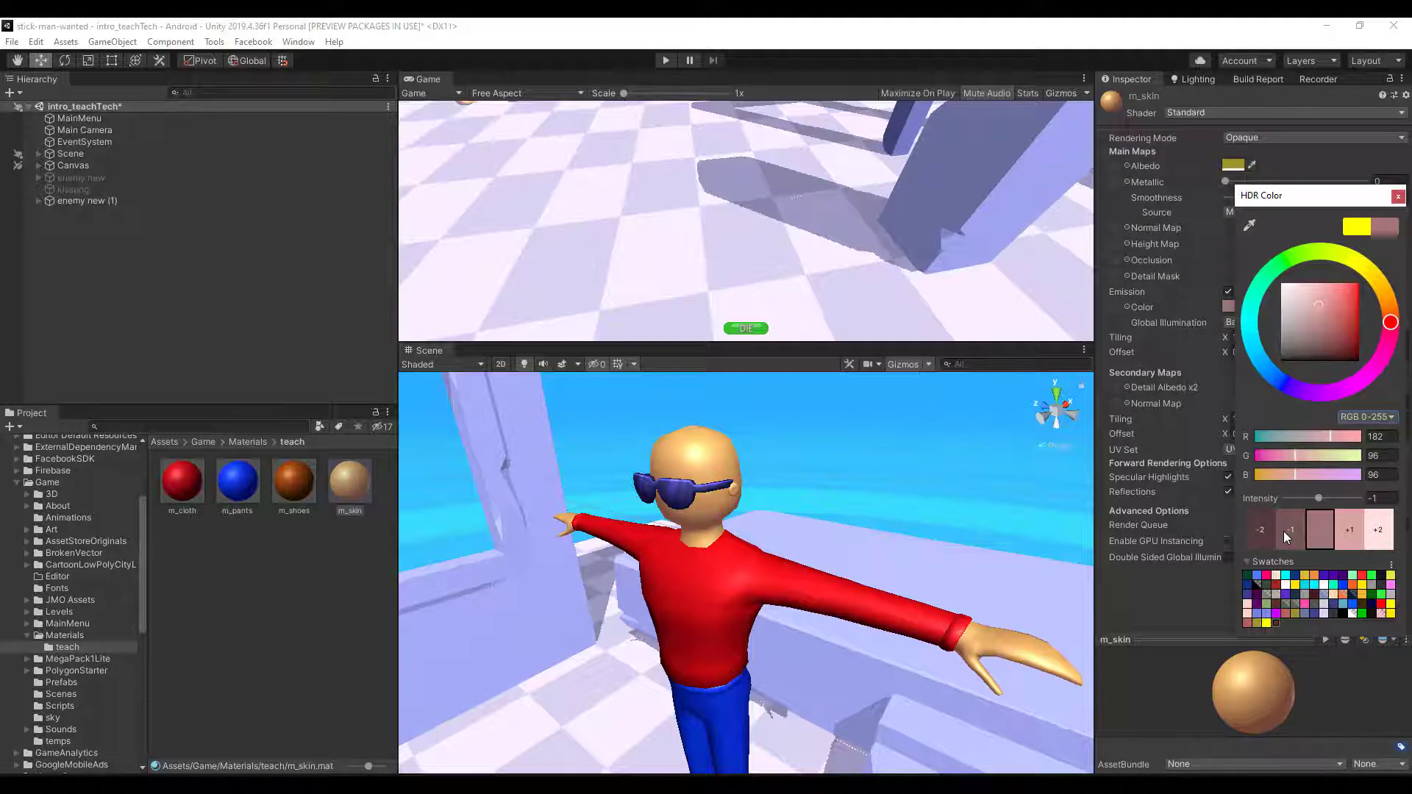
click(1349, 528)
Step: Examine the skin shading on the character's head up close and from different angles
middle_drag(700, 590, 835, 575)
alt+drag(835, 575, 787, 626)
scroll(943, 548, up, 5)
scroll(917, 630, down, 5)
scroll(911, 634, up, 5)
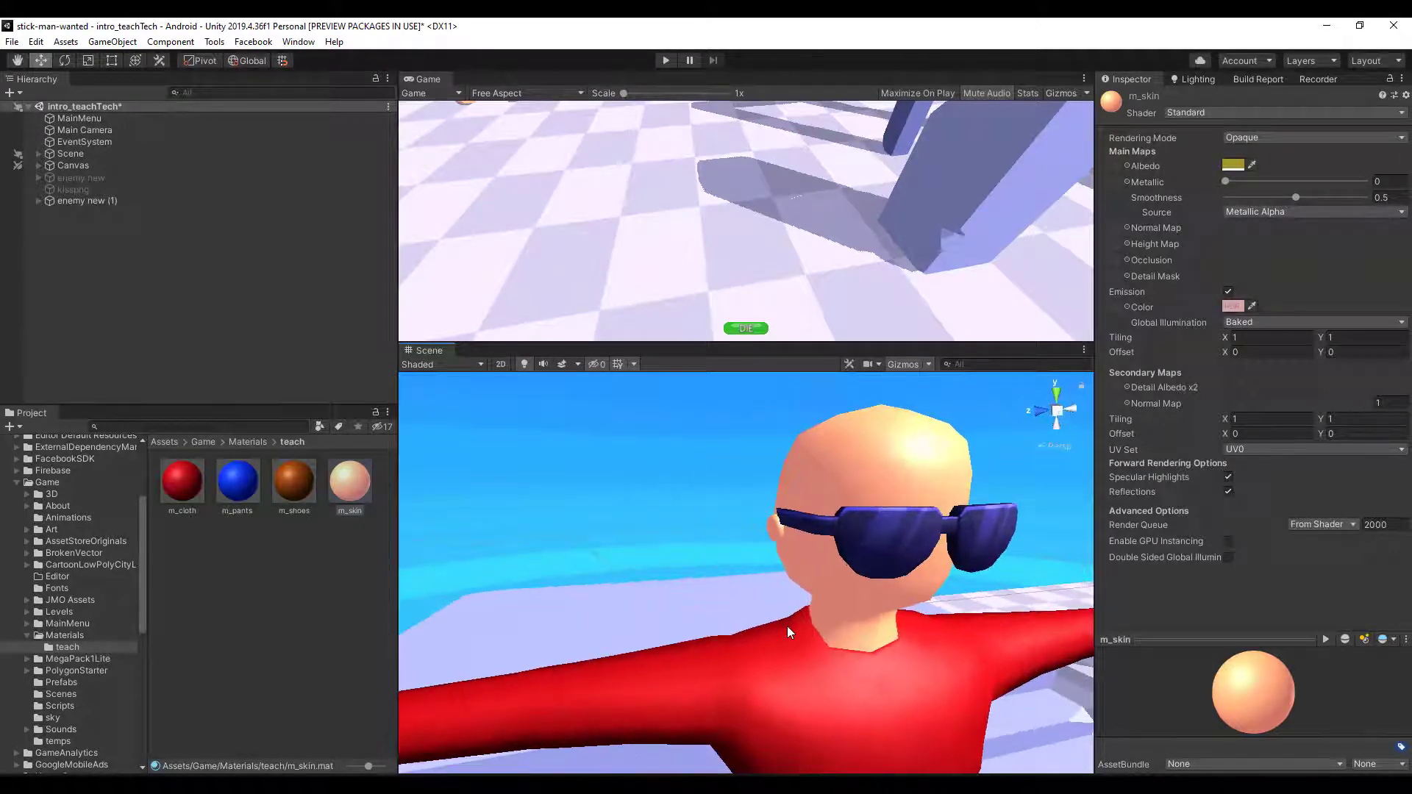
middle_drag(882, 626, 787, 626)
alt+drag(816, 626, 1019, 634)
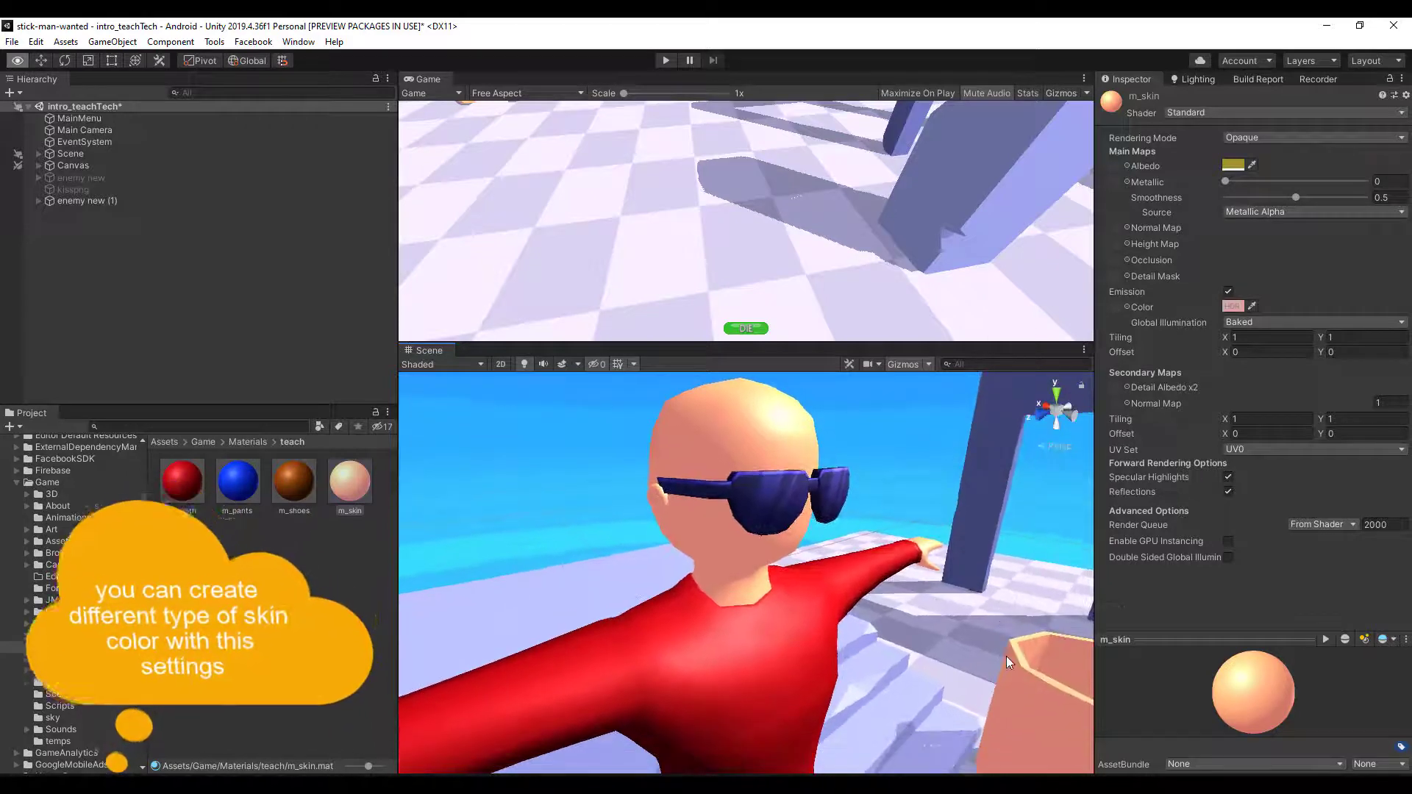
Step: Change m_skin's albedo to the dark reddish-brown swatch 5B3030 as an alternative skin tone
click(1234, 164)
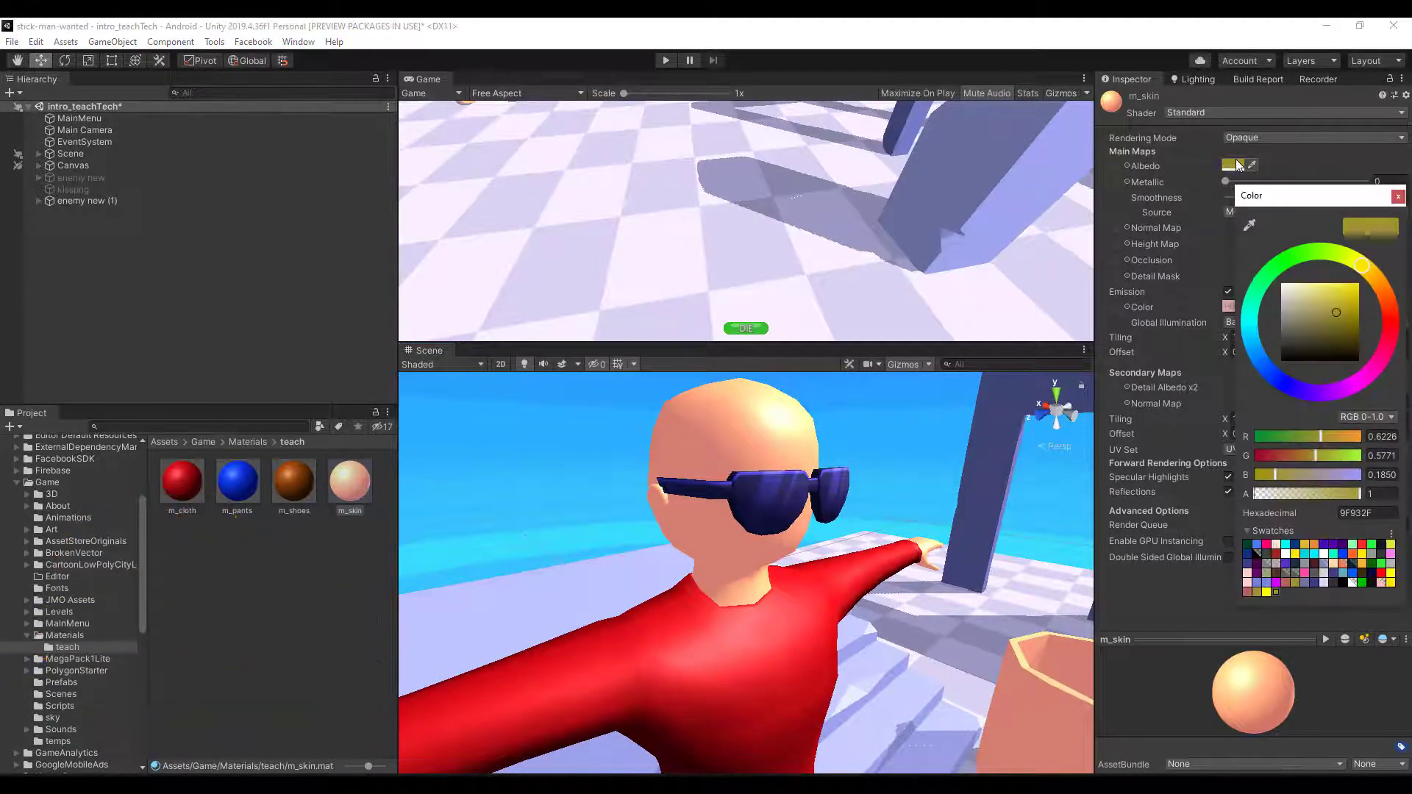
click(1280, 576)
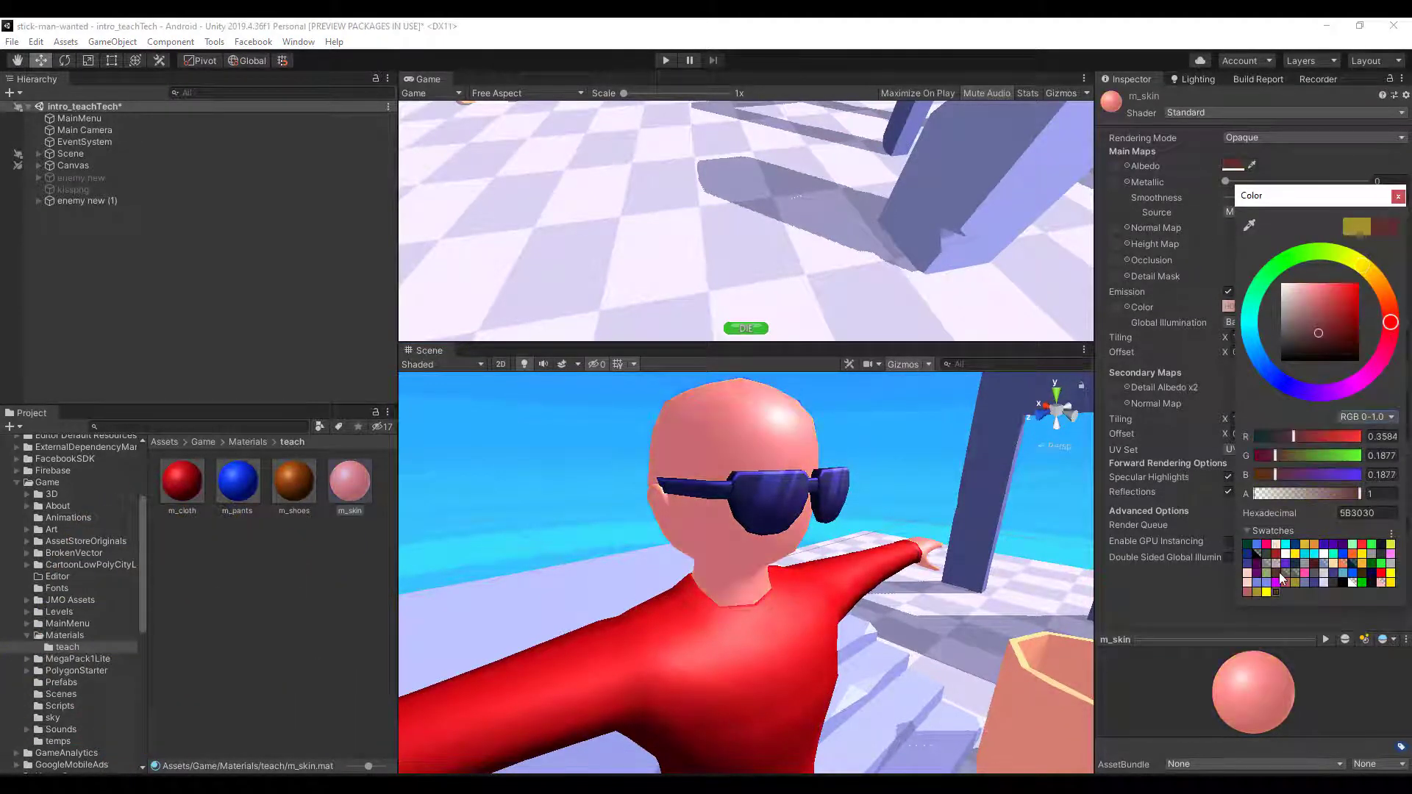
click(912, 574)
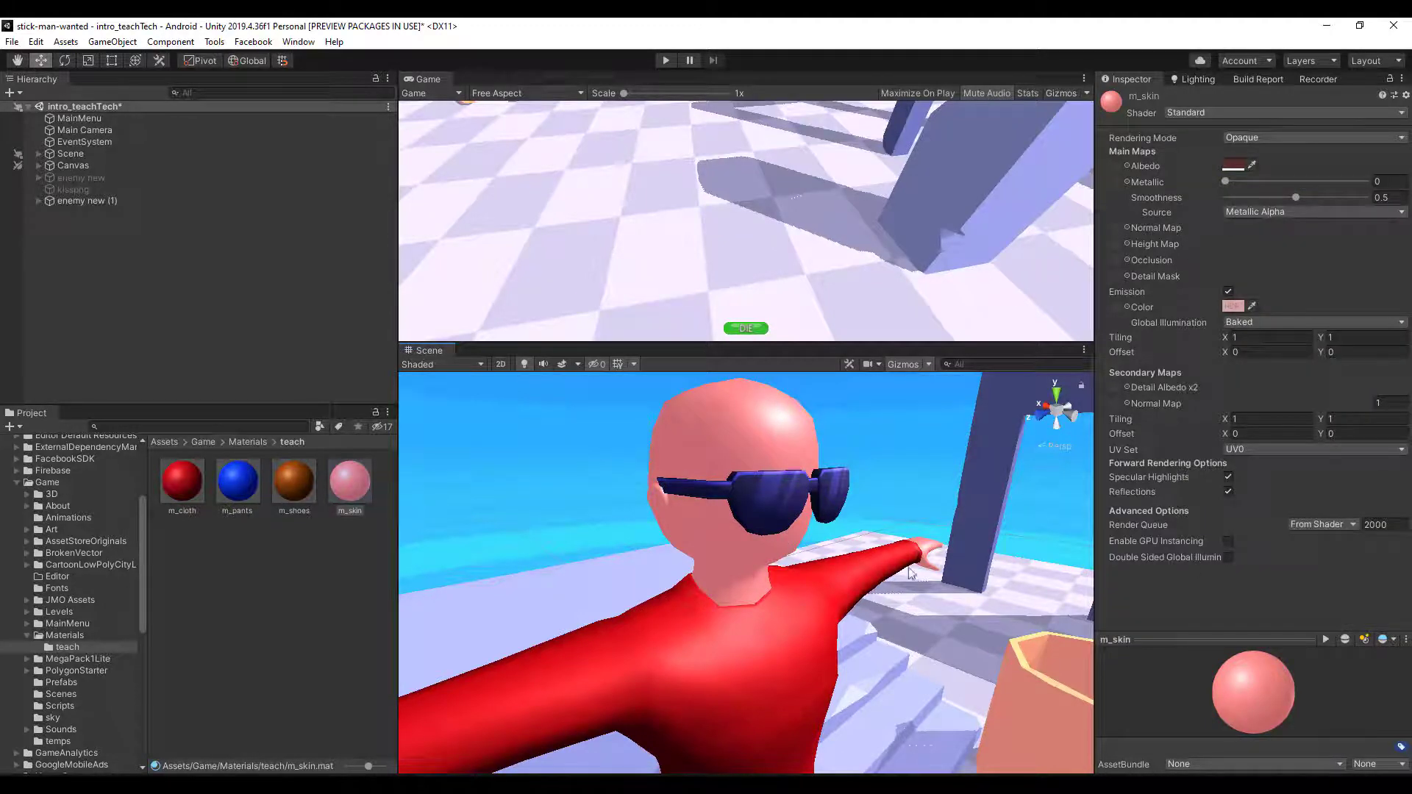
Step: Examine the pinker skin tone on the character's head and hands, both from a distance and close up
alt+drag(784, 537, 835, 577)
key(d)
mouse_move(835, 574)
right_down()
mouse_move(822, 567)
mouse_move(838, 569)
right_up()
key(a)
middle_drag(837, 569, 936, 586)
key(s)
right_drag(936, 587, 993, 568)
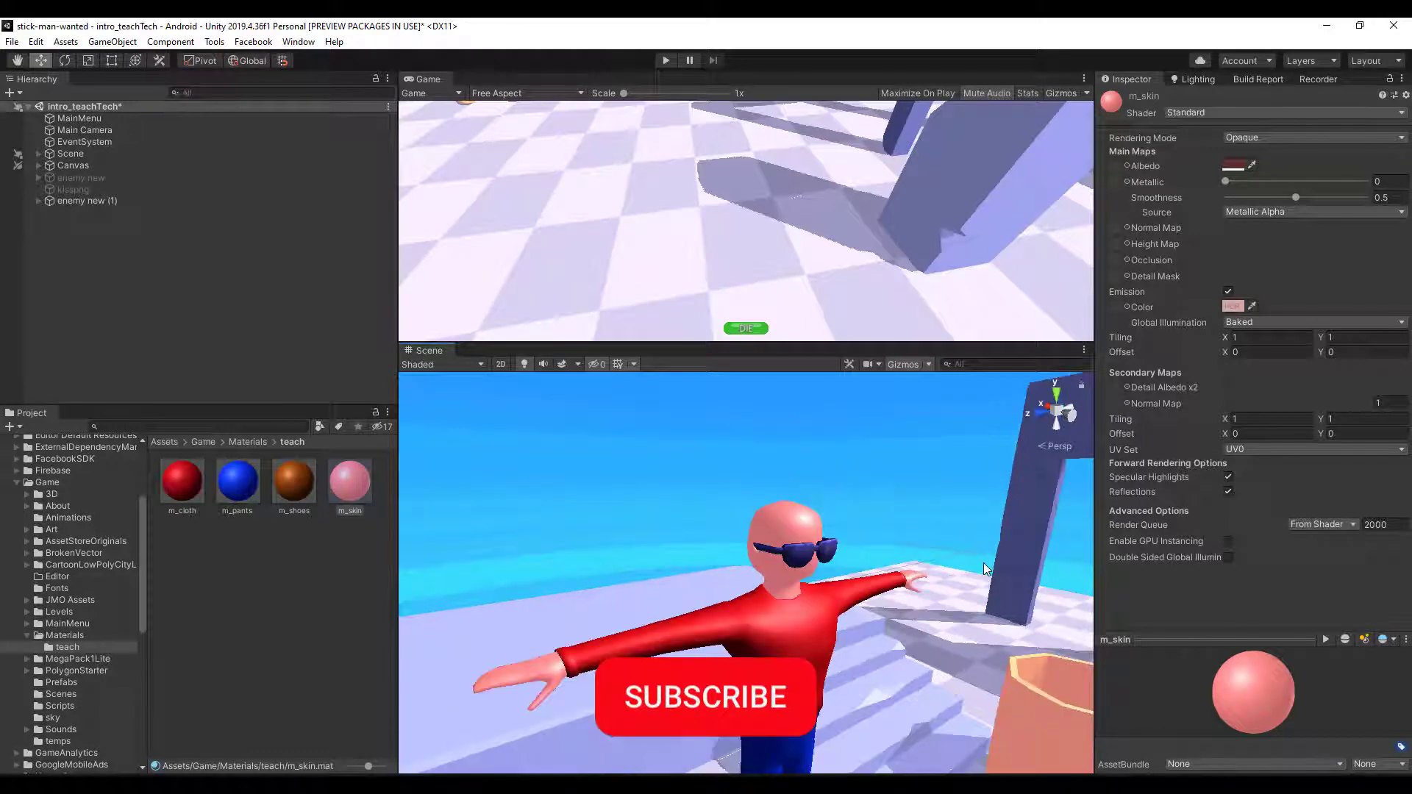
scroll(1030, 498, up, 3)
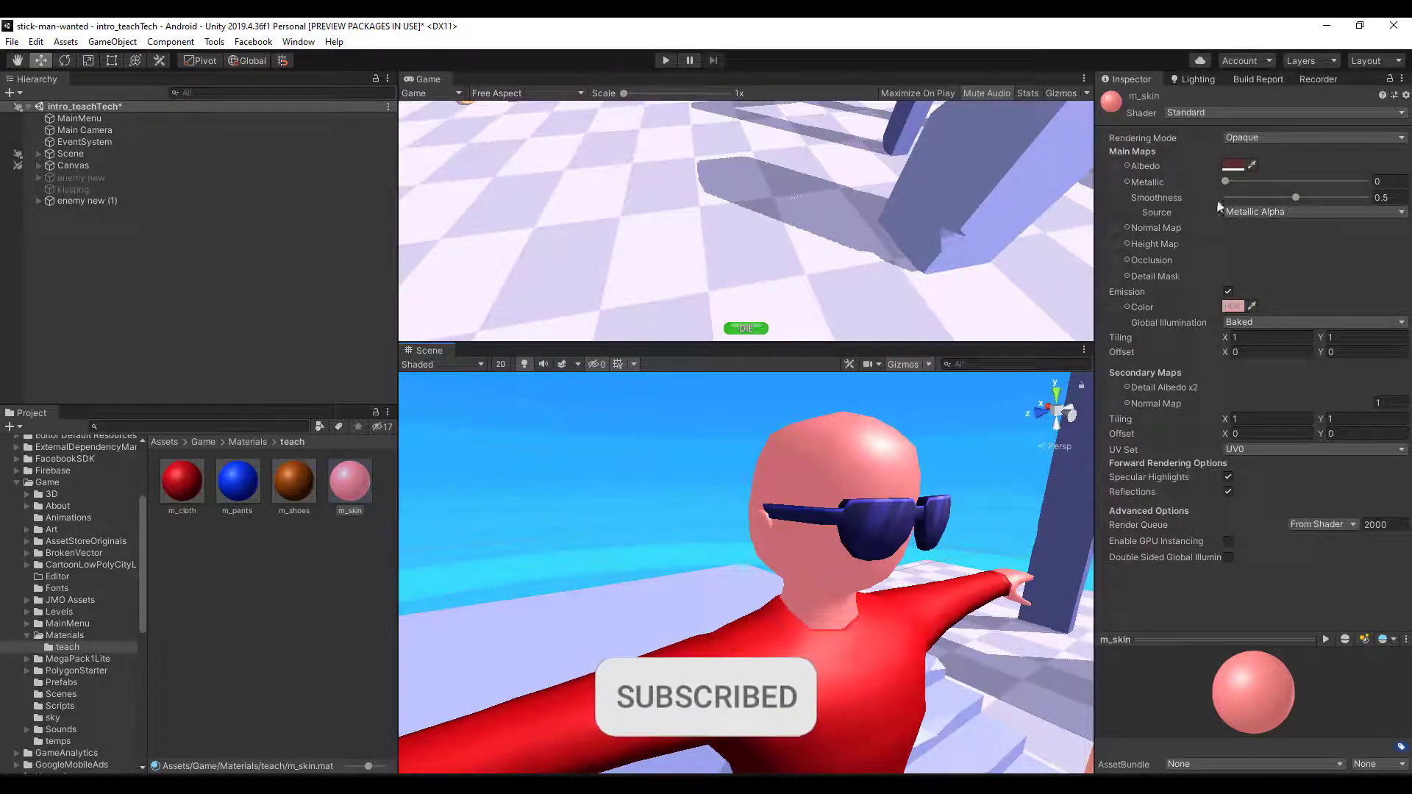
Step: Return m_skin's albedo to the olive swatch 9F932F, also trying bright yellow FFFF00 for comparison
click(1237, 169)
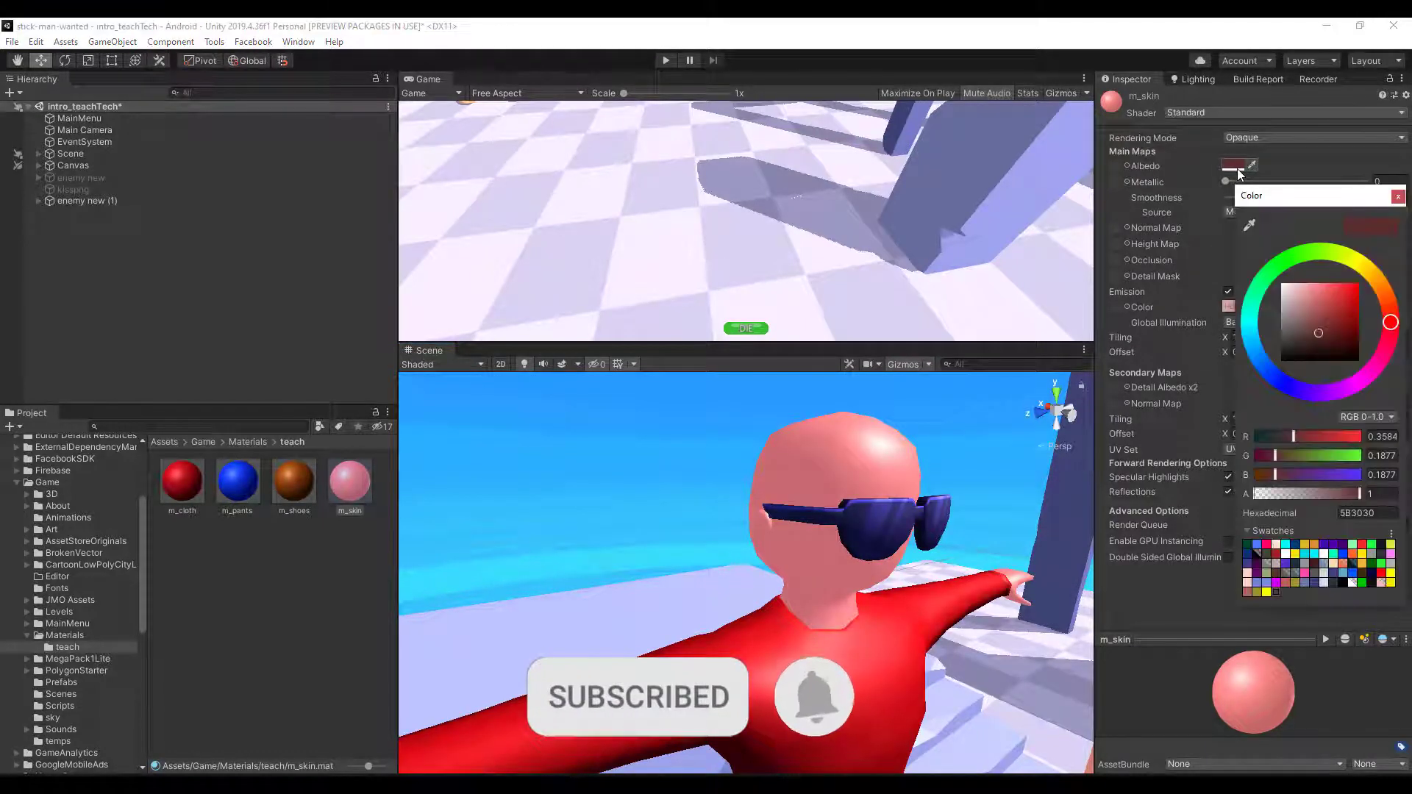
click(1257, 593)
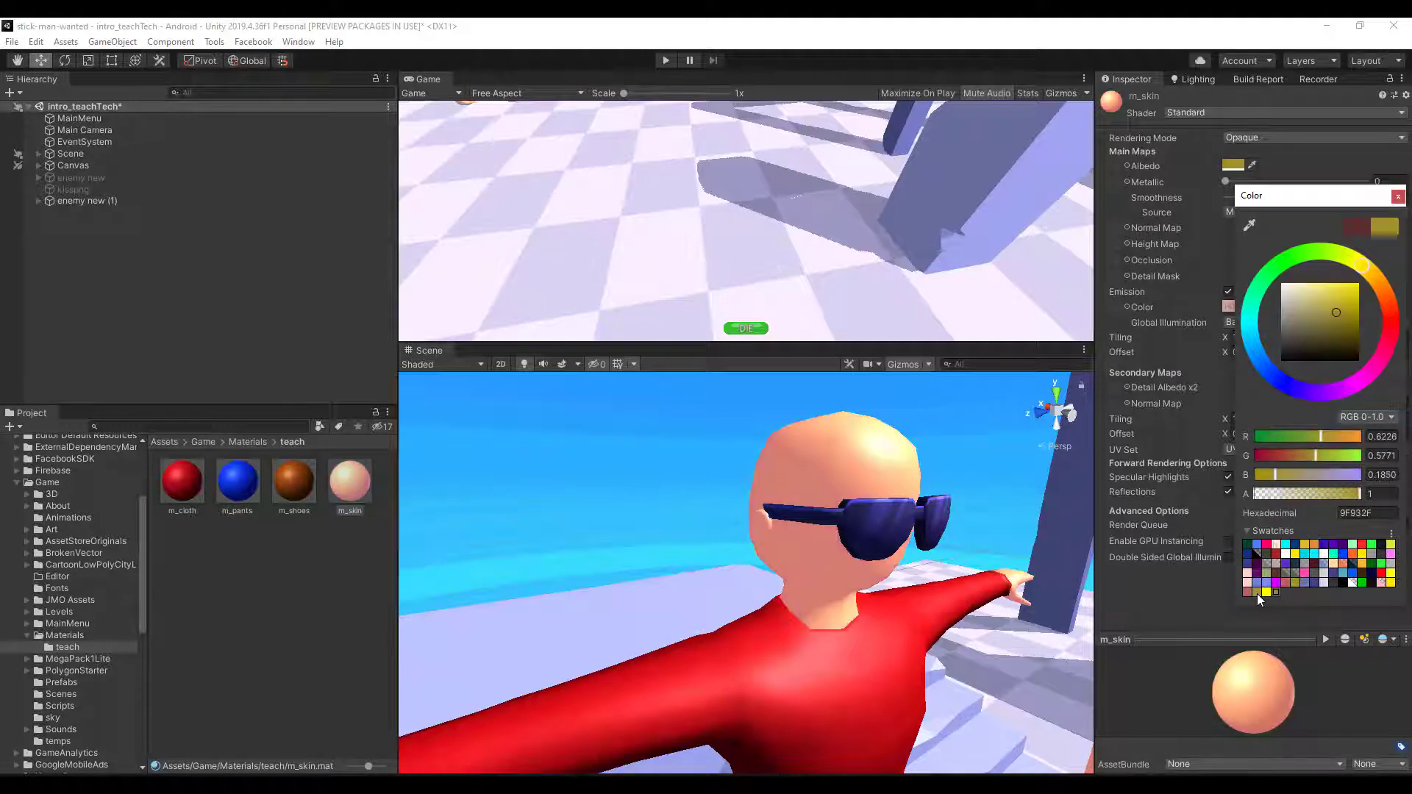
click(1390, 578)
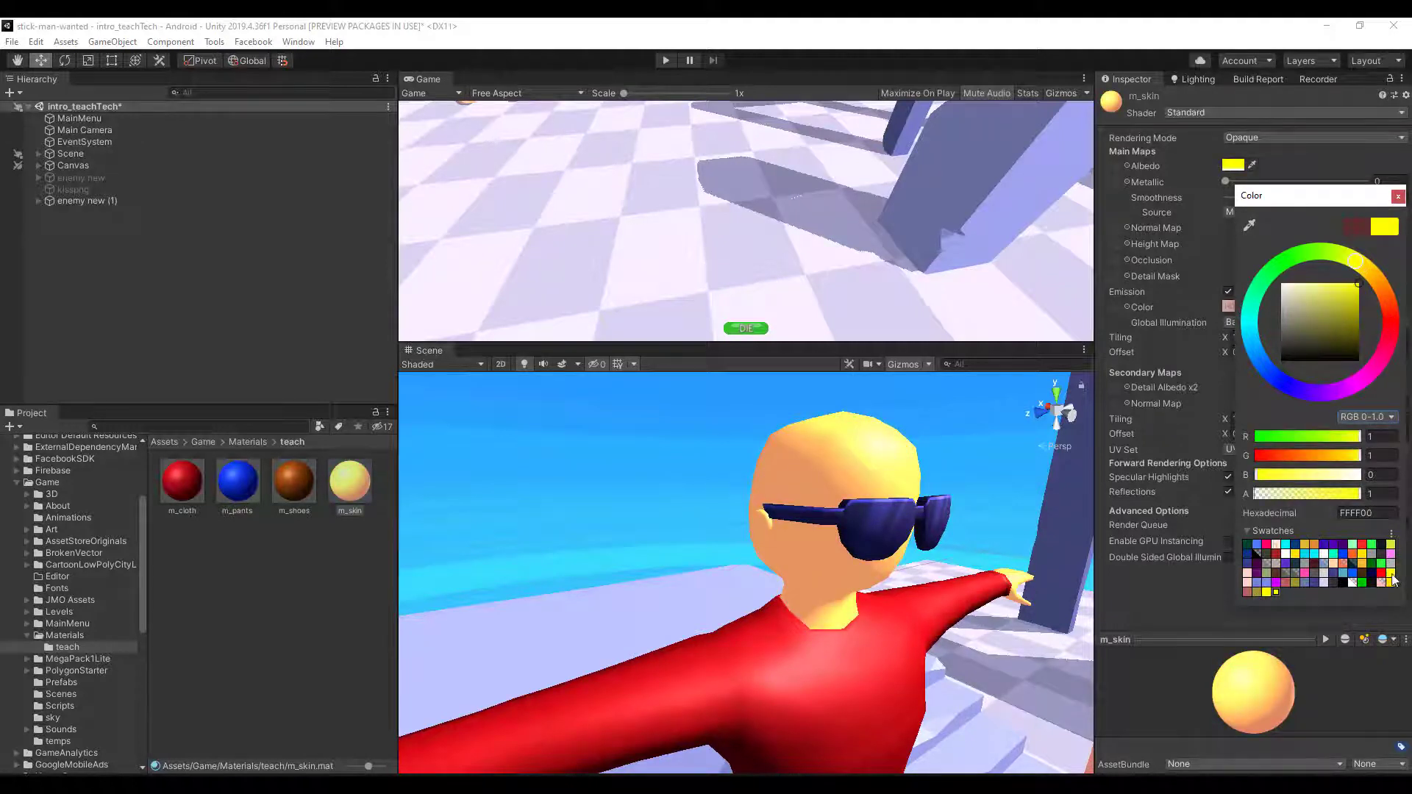
click(1257, 592)
click(898, 580)
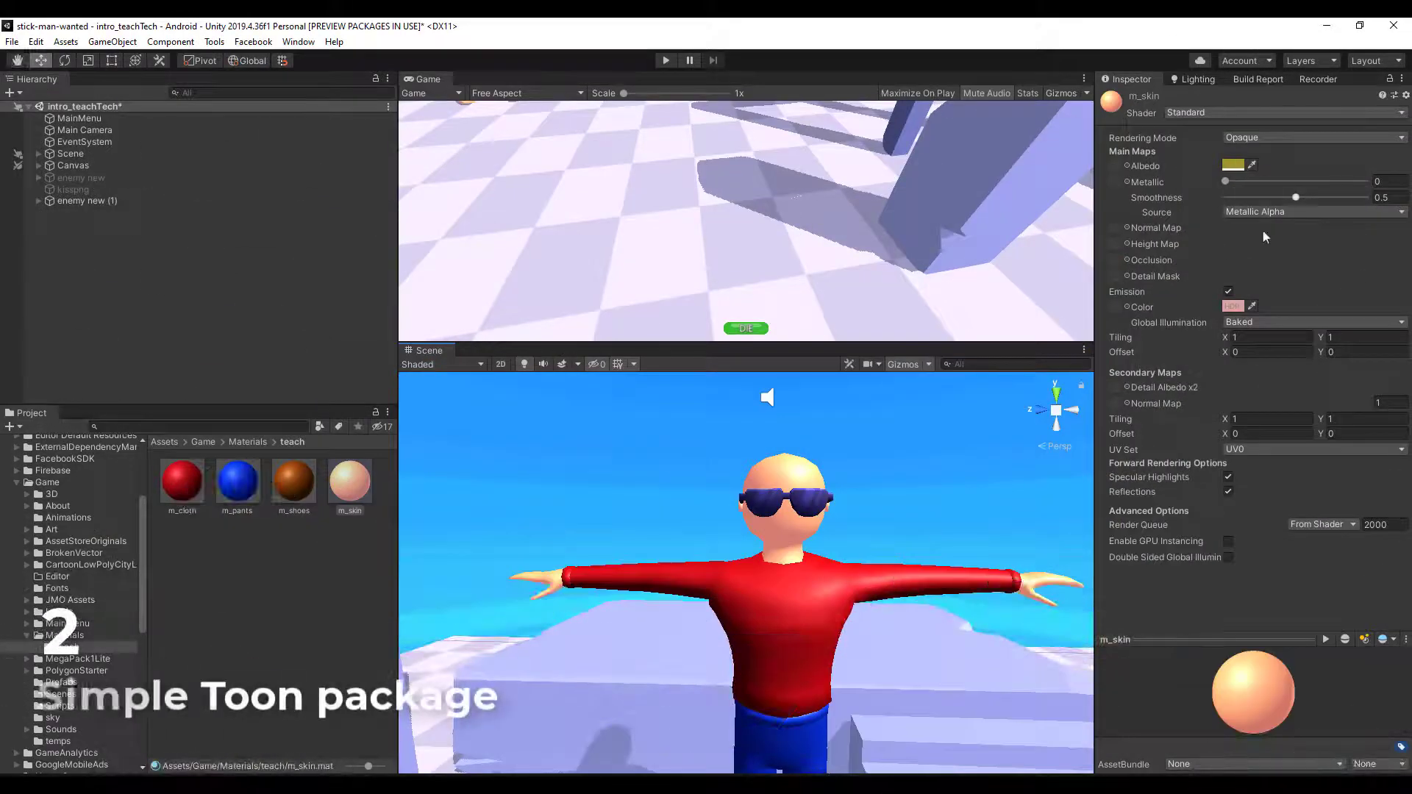
Step: Lower the m_skin material's smoothness to about 0.196 for a less shiny skin
drag(1296, 198, 1255, 212)
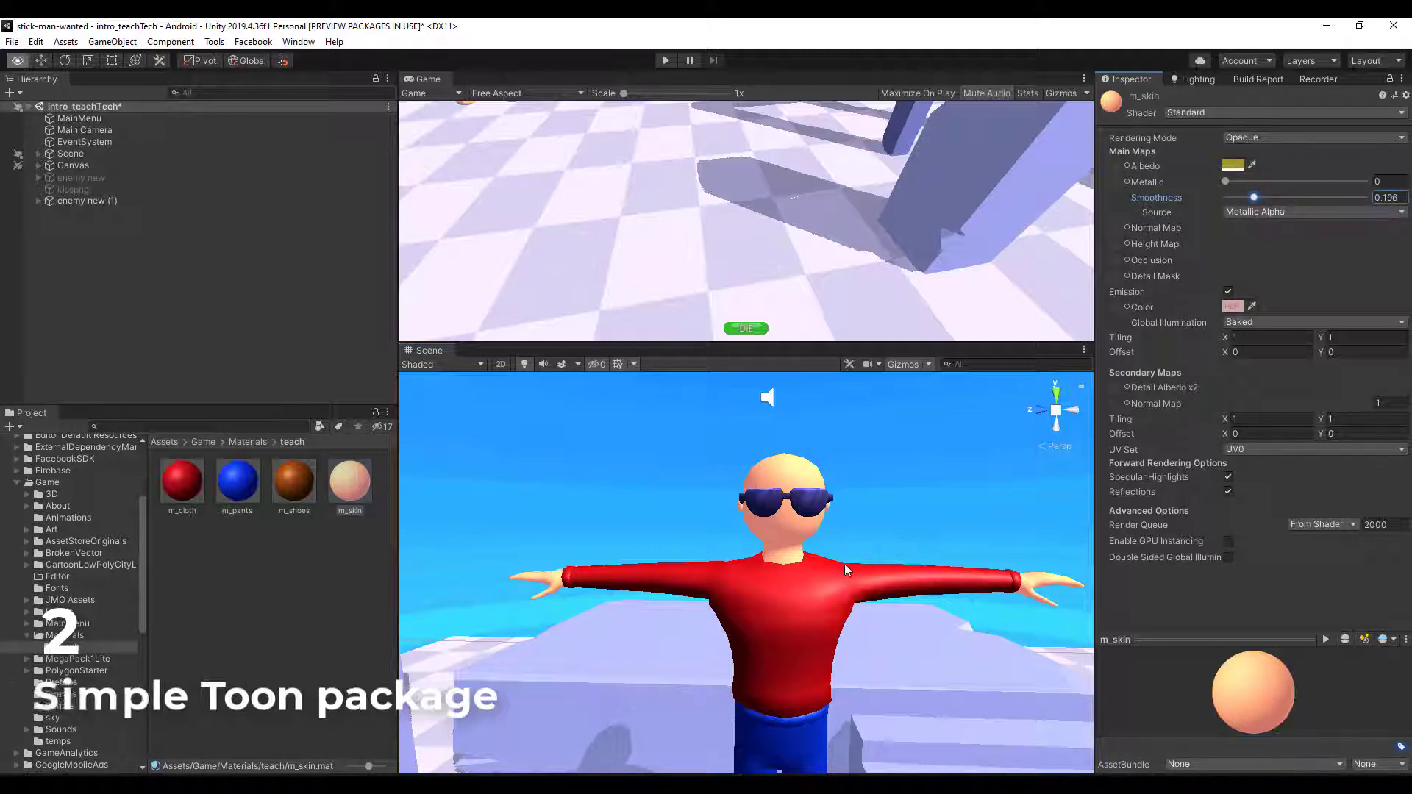
right_drag(844, 565, 852, 574)
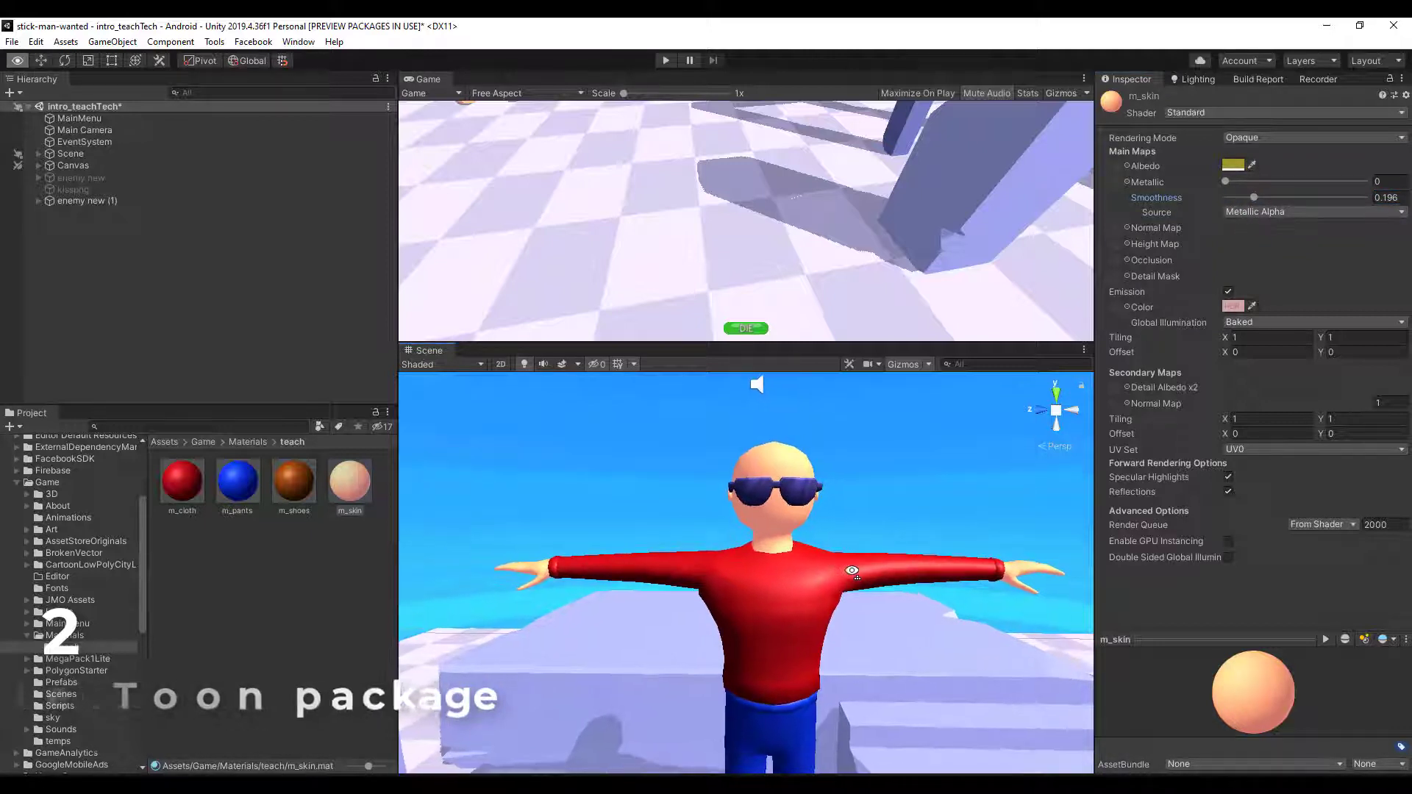
Step: Switch the shader of the m_cloth material to Simple Toon/SToon Default
click(183, 484)
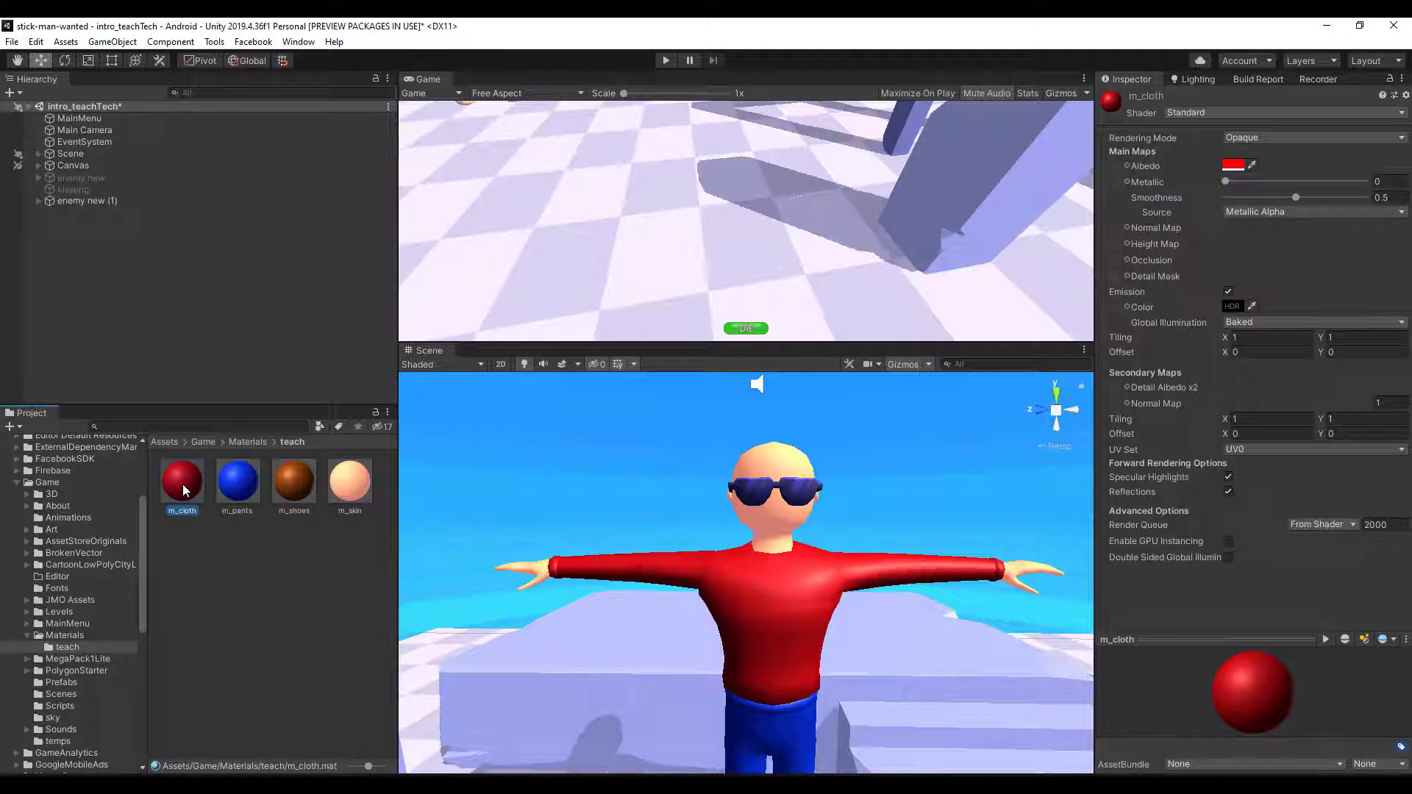
click(1203, 113)
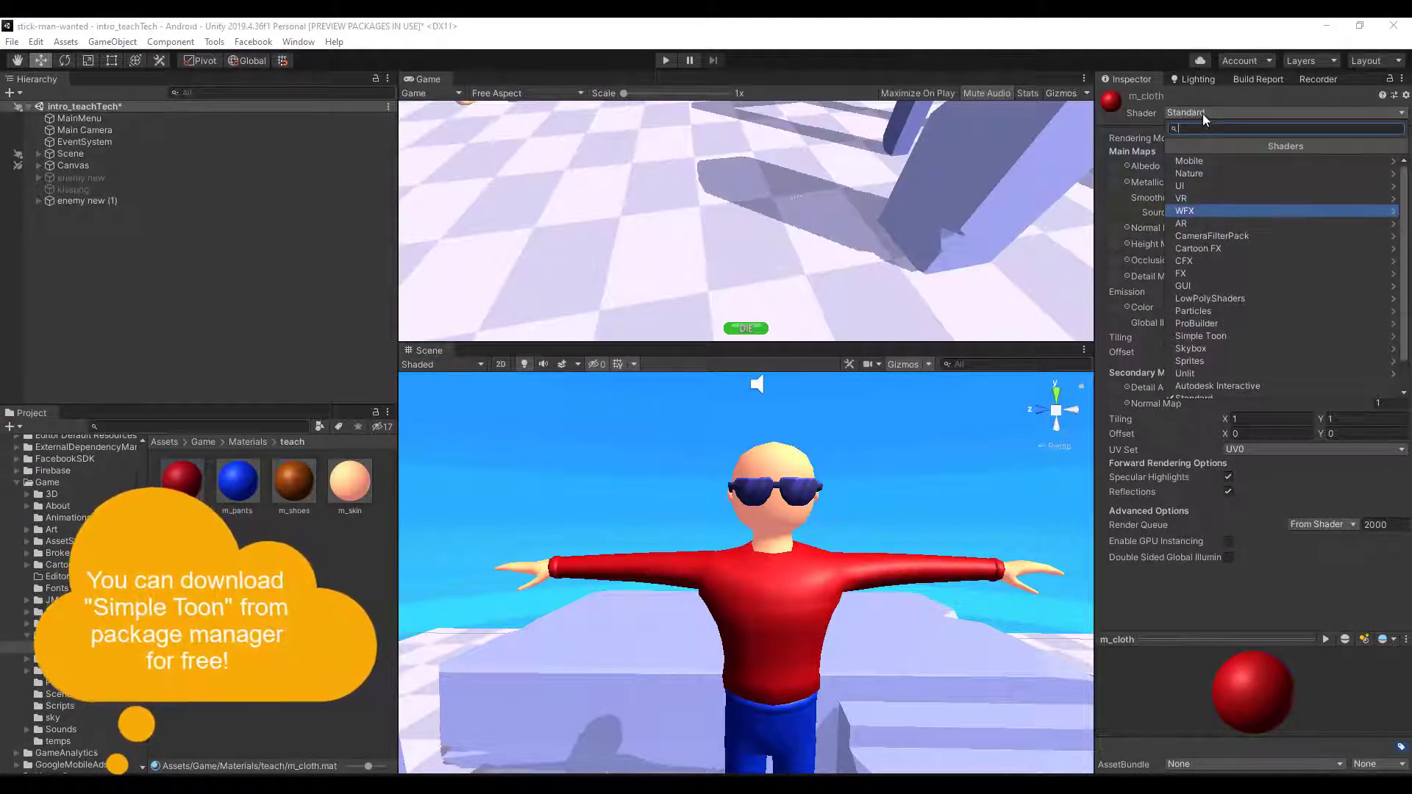
click(1210, 335)
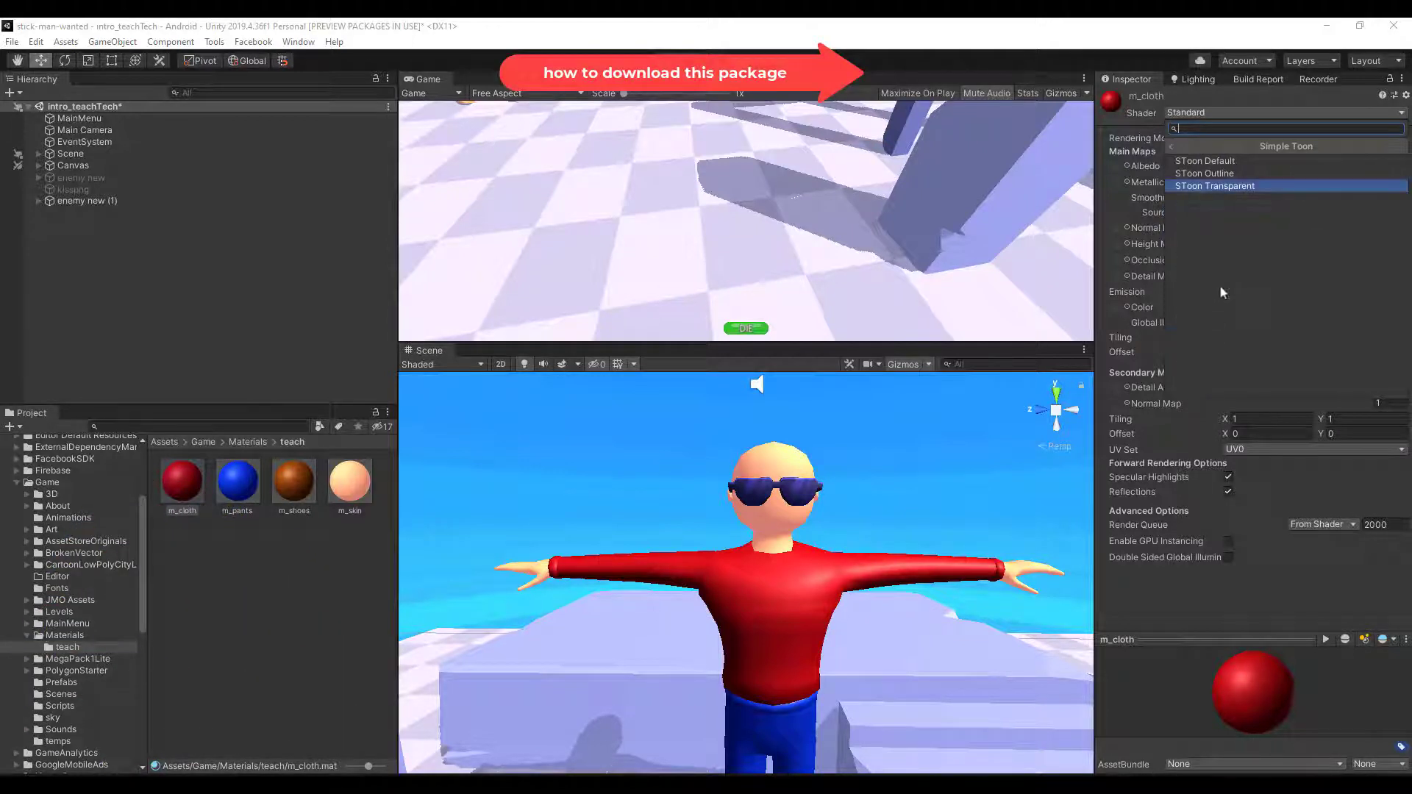
click(1245, 161)
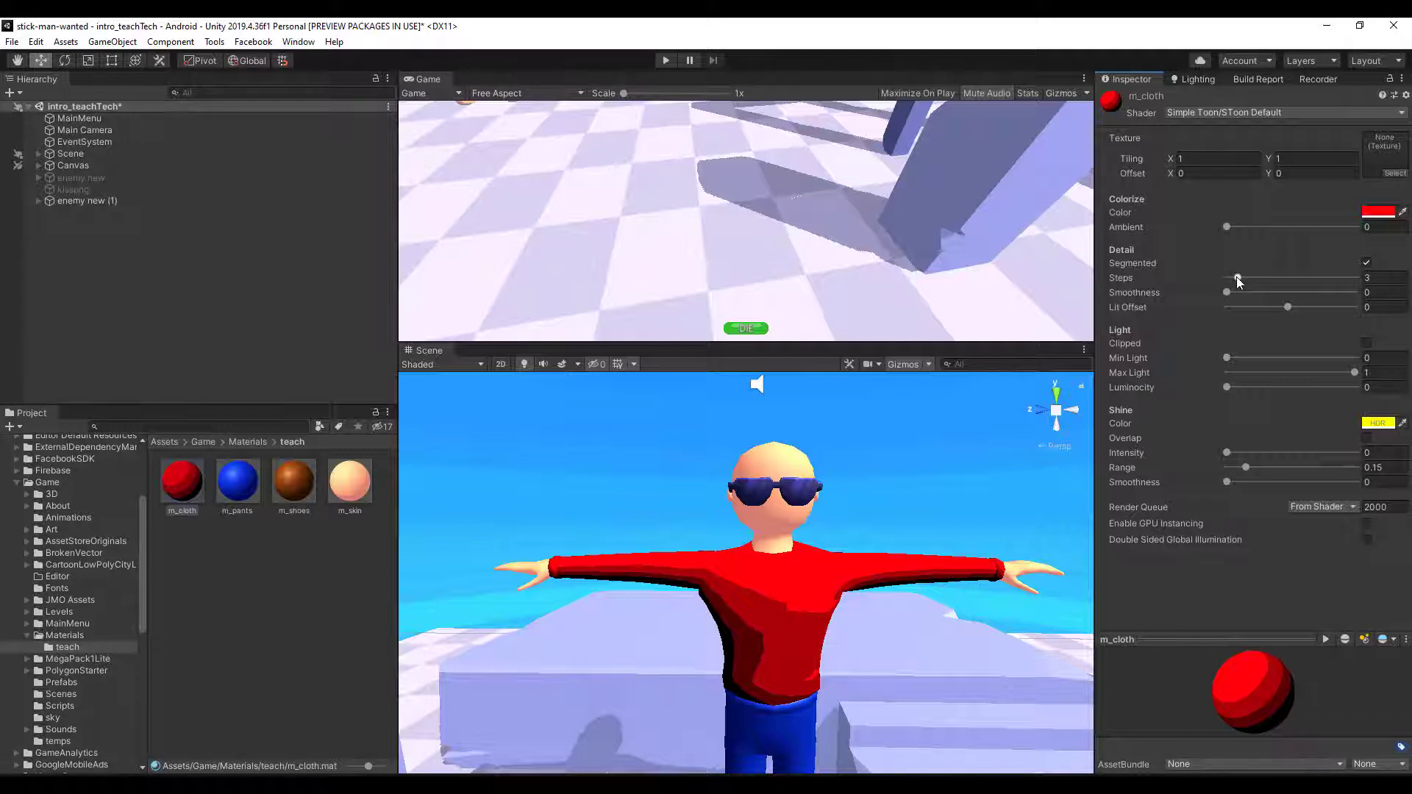
Step: Adjust m_cloth's toon detail to about 8.1 steps, smoothness 0.962 and lit offset 1.1
drag(1237, 277, 1294, 284)
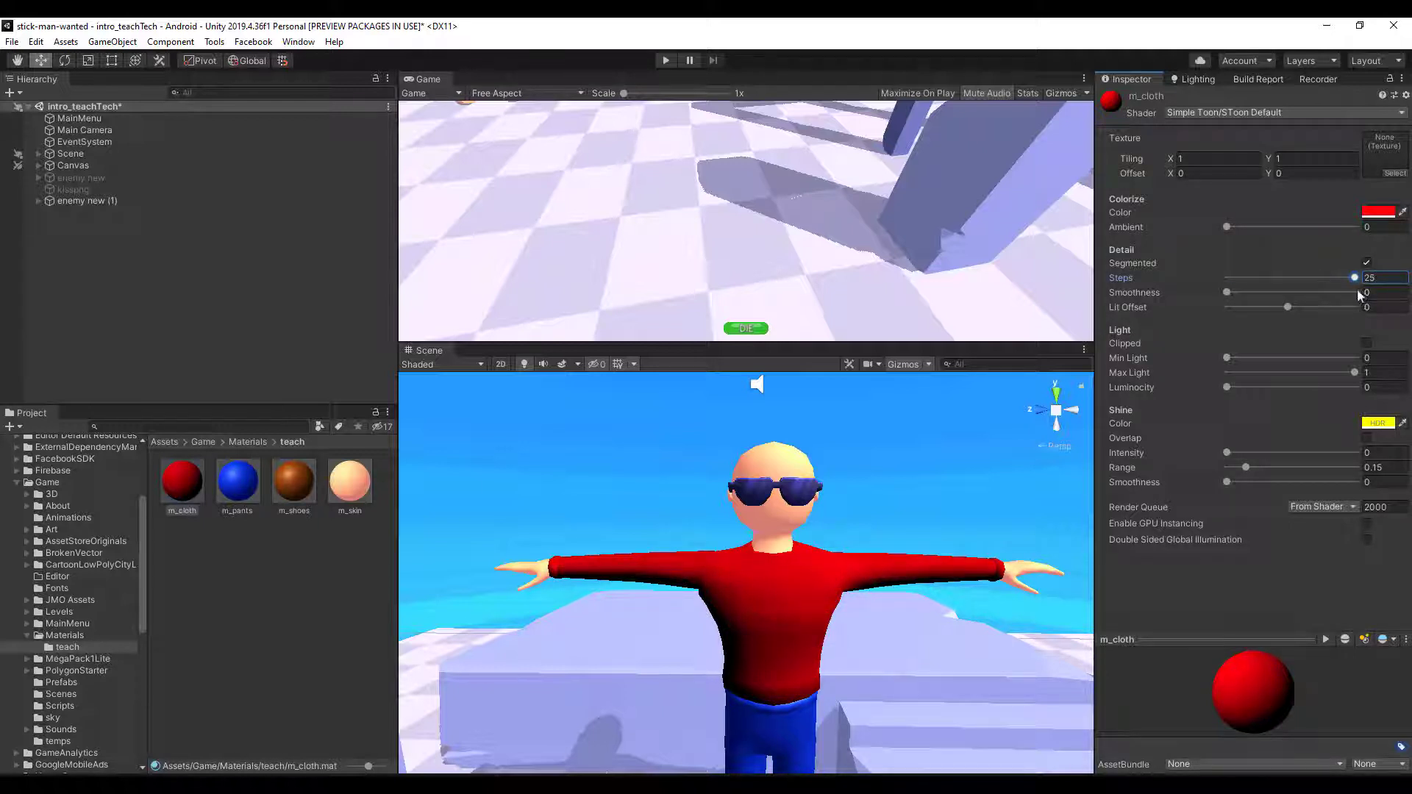
drag(1296, 278, 1357, 315)
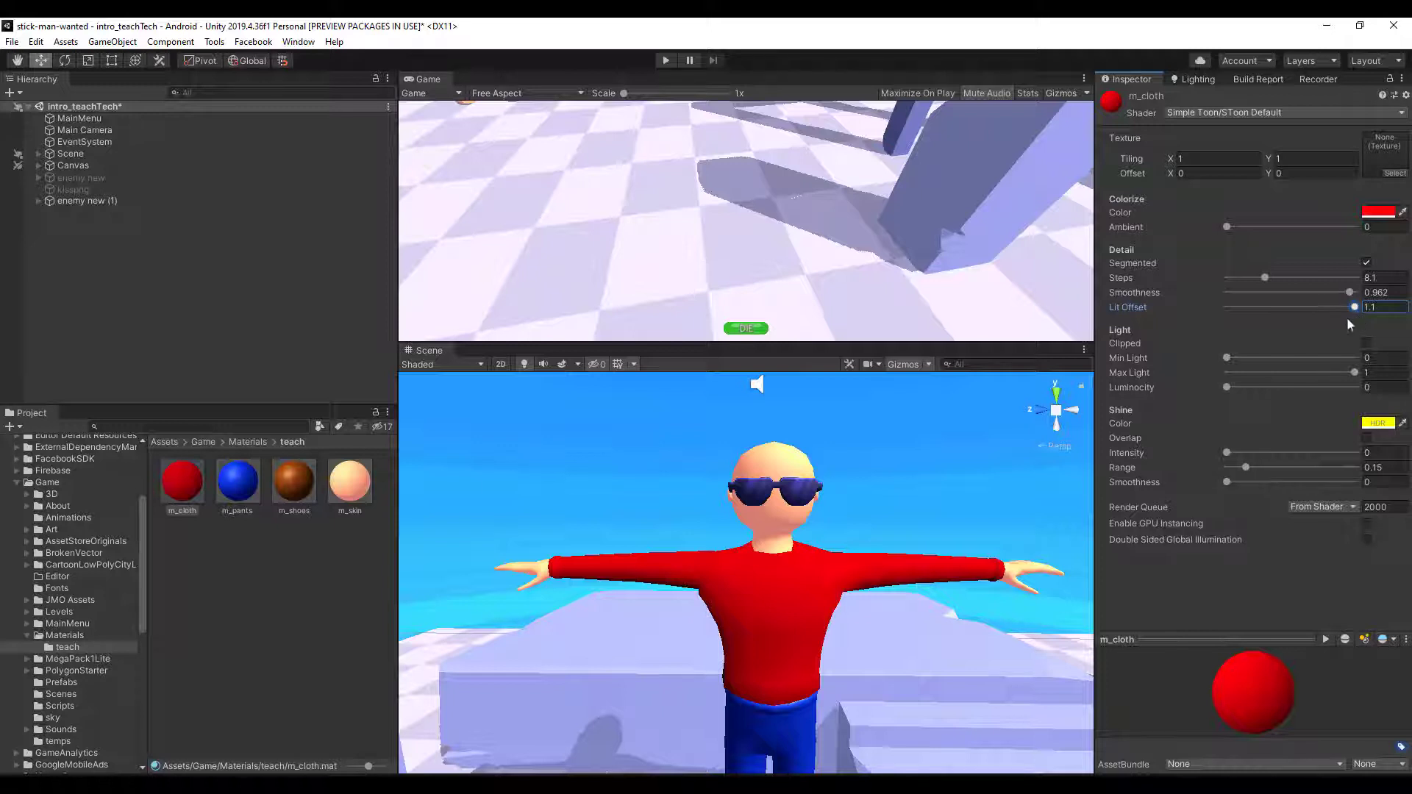
Step: Set m_cloth's min light to about 0.401, max light to 0.965 and luminocity to 0.04
drag(1233, 357, 1350, 376)
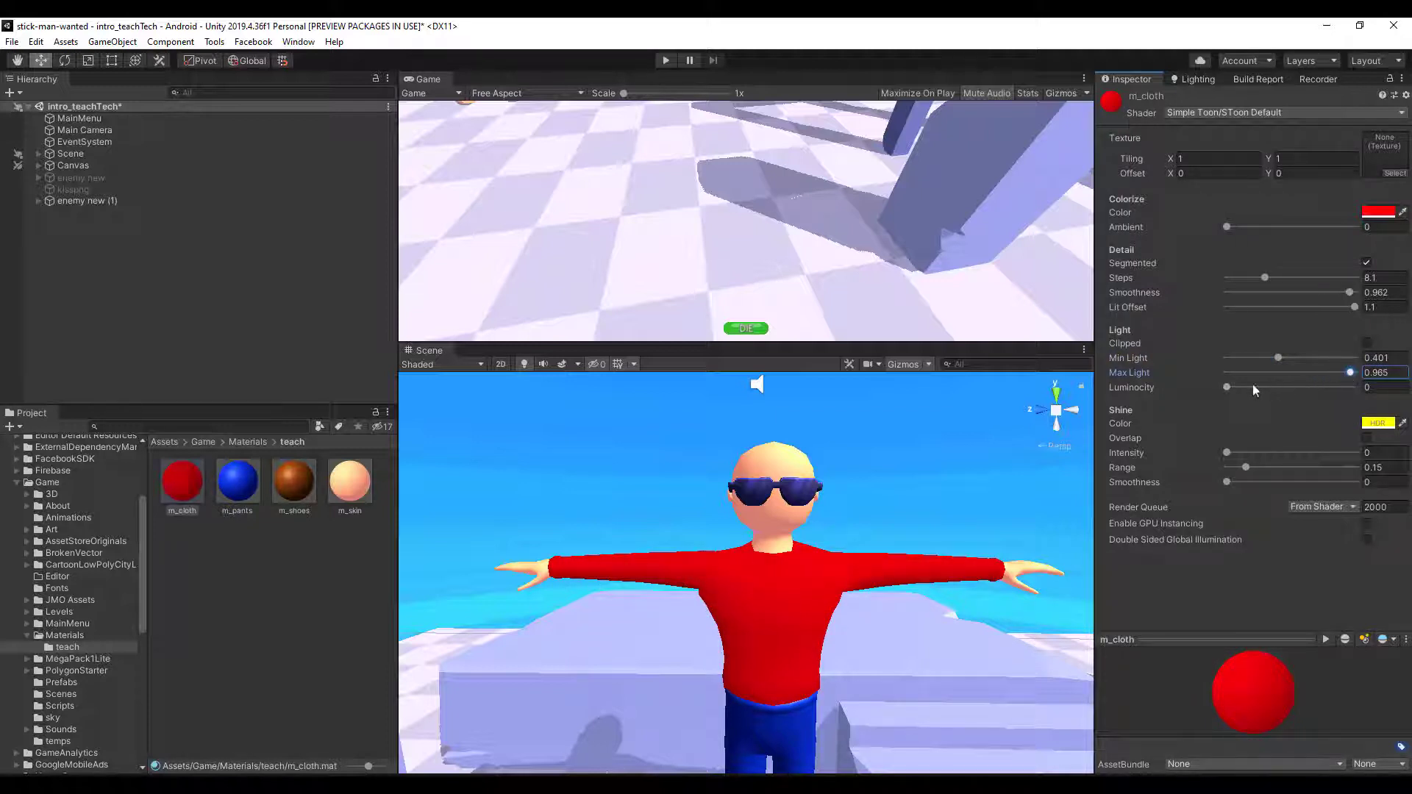
mouse_move(1242, 387)
mouse_down()
mouse_move(1260, 386)
mouse_move(1230, 387)
mouse_up()
right_drag(788, 597, 842, 623)
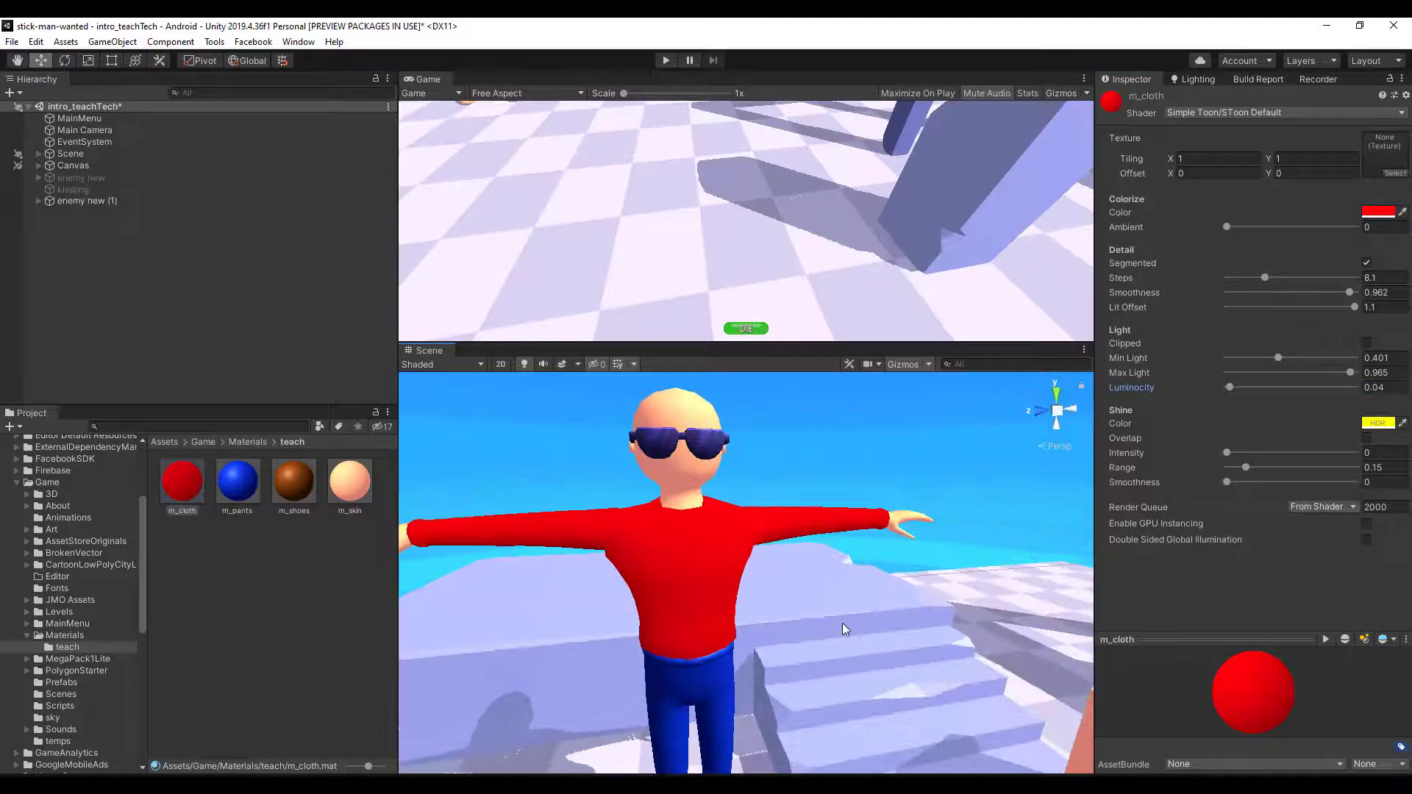
Step: Reduce m_cloth's toon detail to about 2.8 steps, smoothness 0.662 and lit offset 0.71
middle_drag(841, 623, 623, 675)
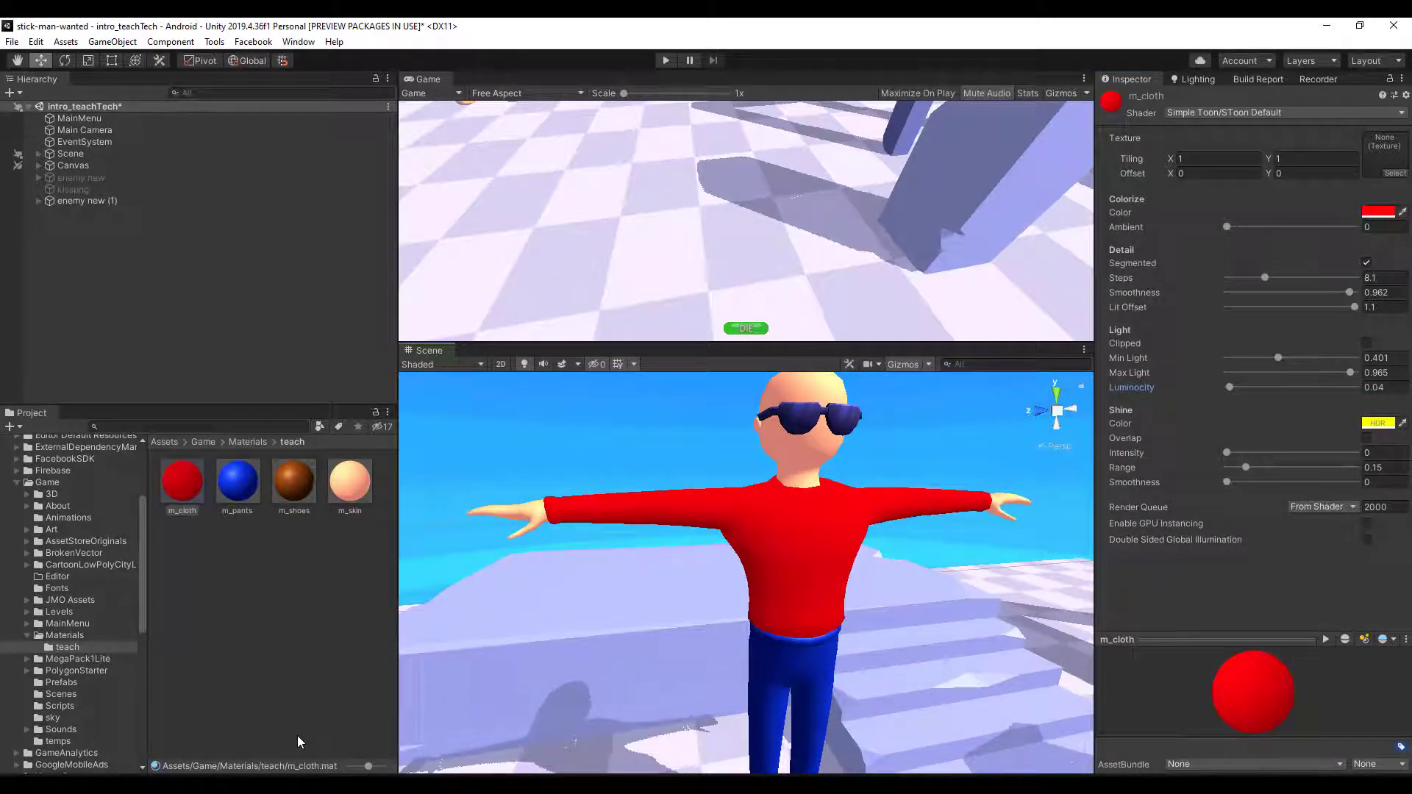
key(alt+Tab)
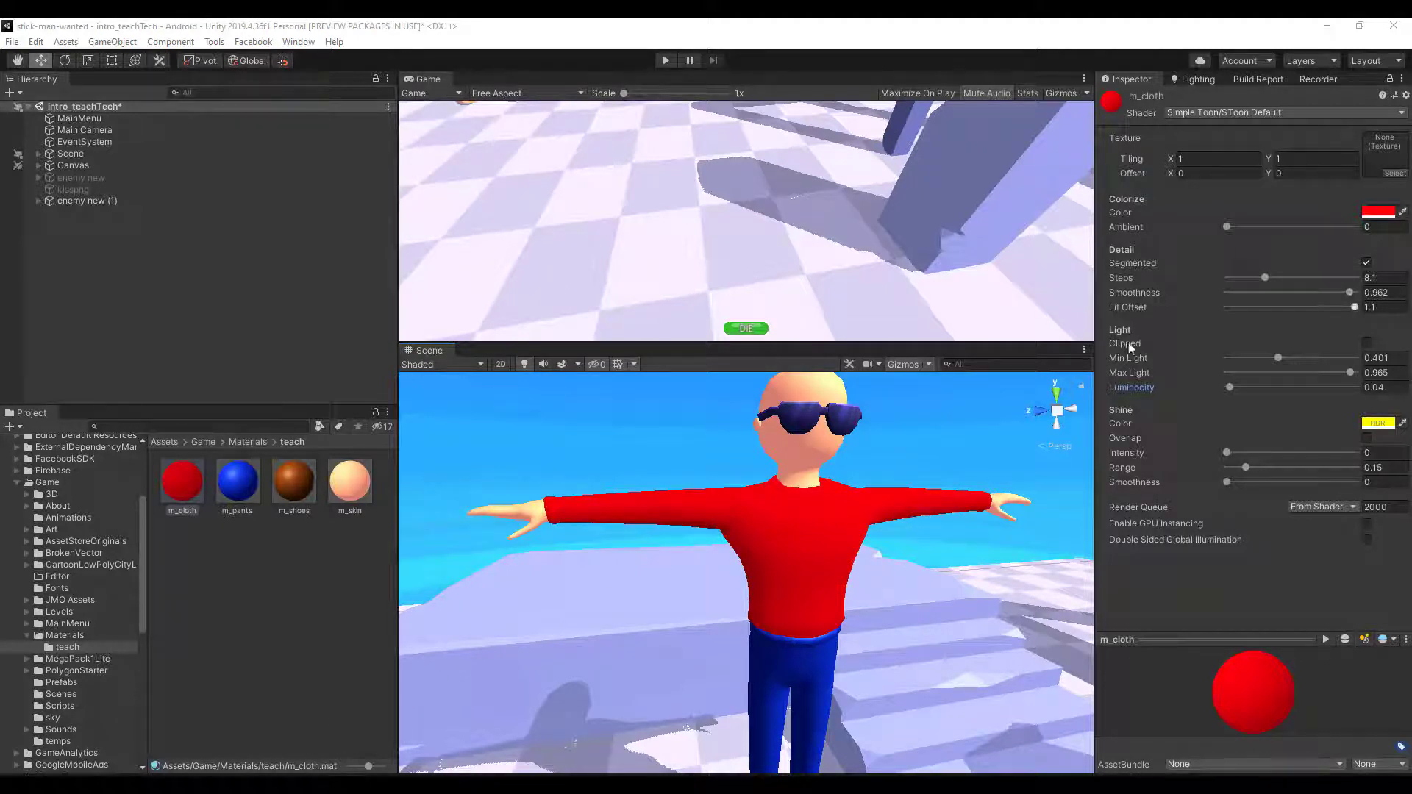
mouse_move(1265, 277)
mouse_down()
mouse_move(1203, 285)
mouse_move(1250, 285)
mouse_up()
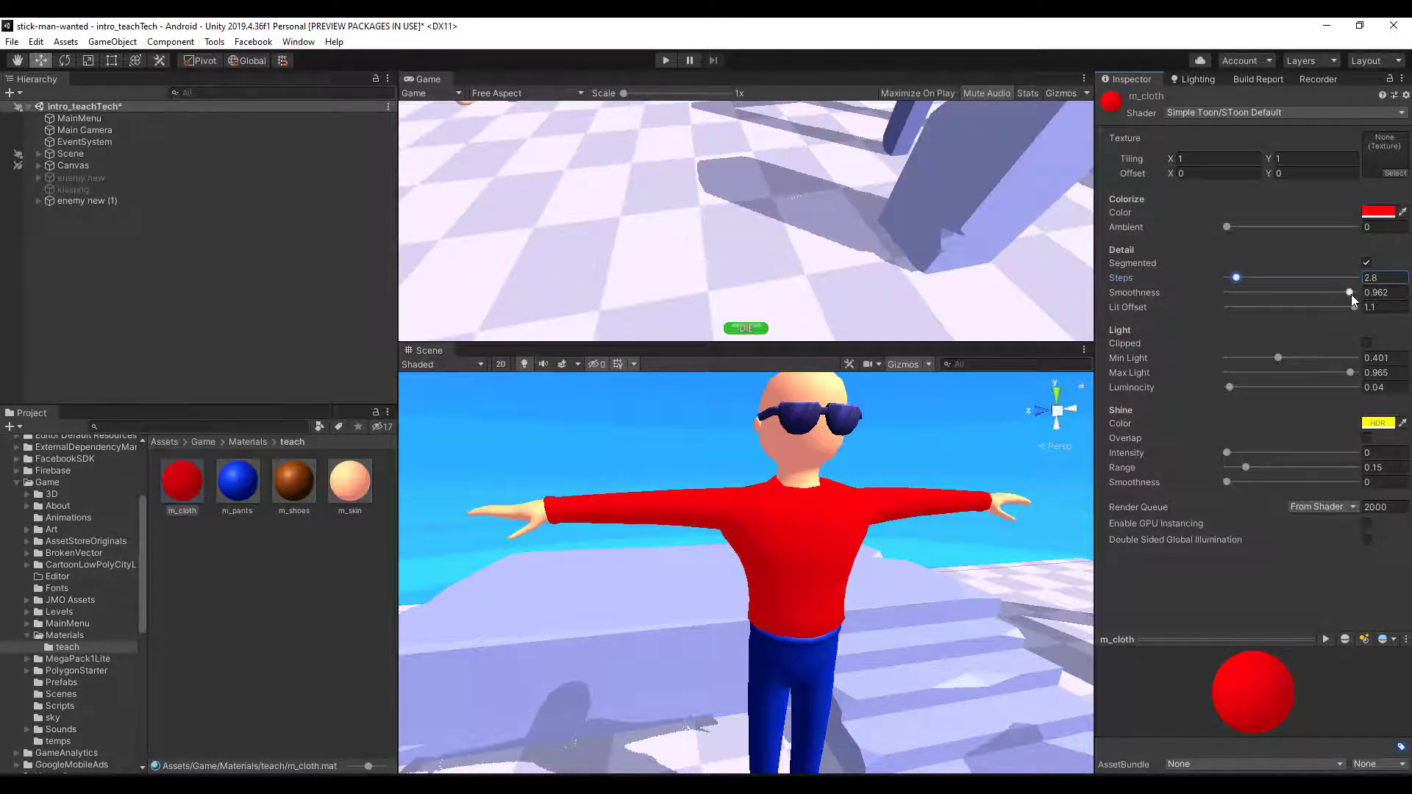
drag(1352, 294, 1312, 298)
mouse_move(1355, 307)
mouse_down()
mouse_move(1264, 315)
mouse_move(1331, 321)
mouse_up()
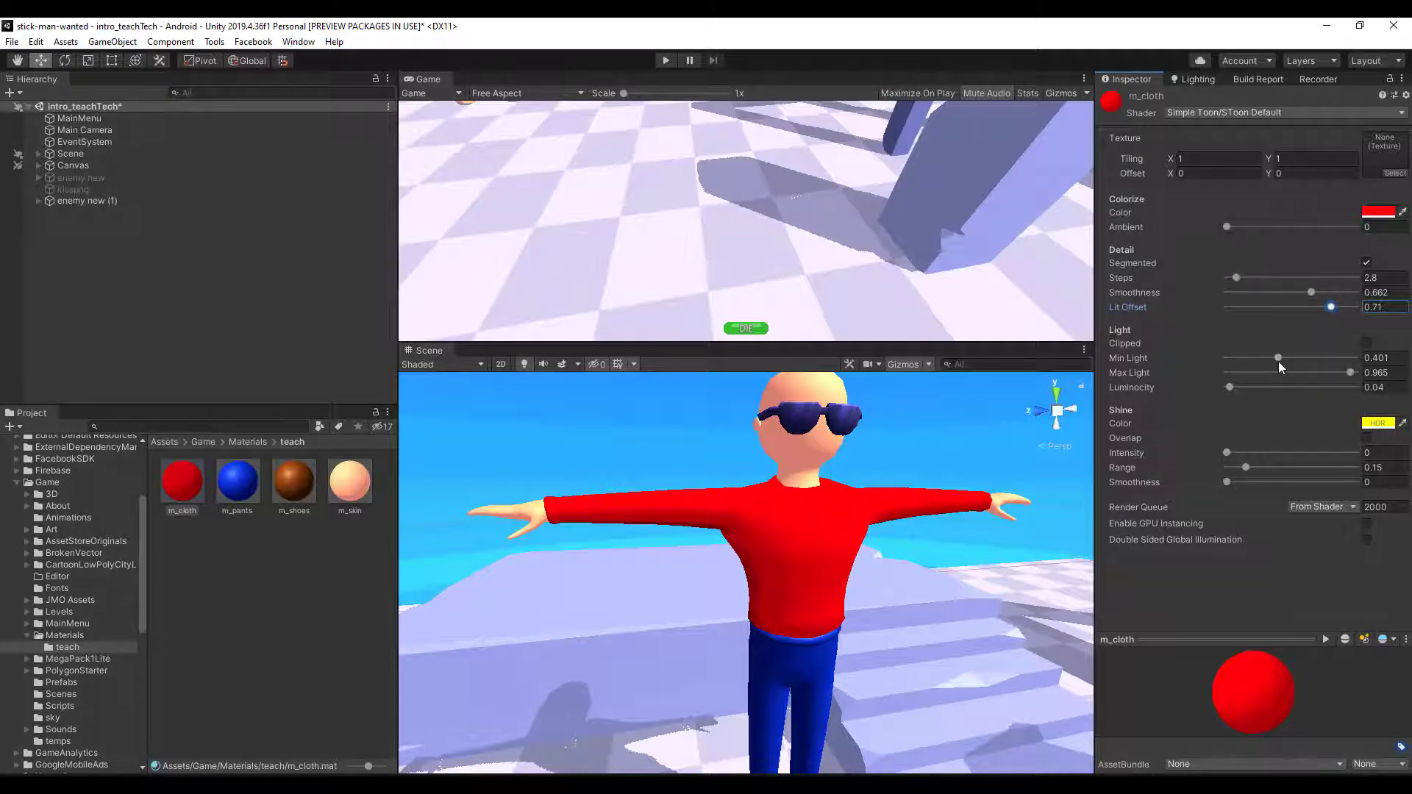
Step: Adjust m_cloth's lighting to about 0.591 min light, 0.93 max light and 0 luminocity
drag(1278, 360, 1223, 388)
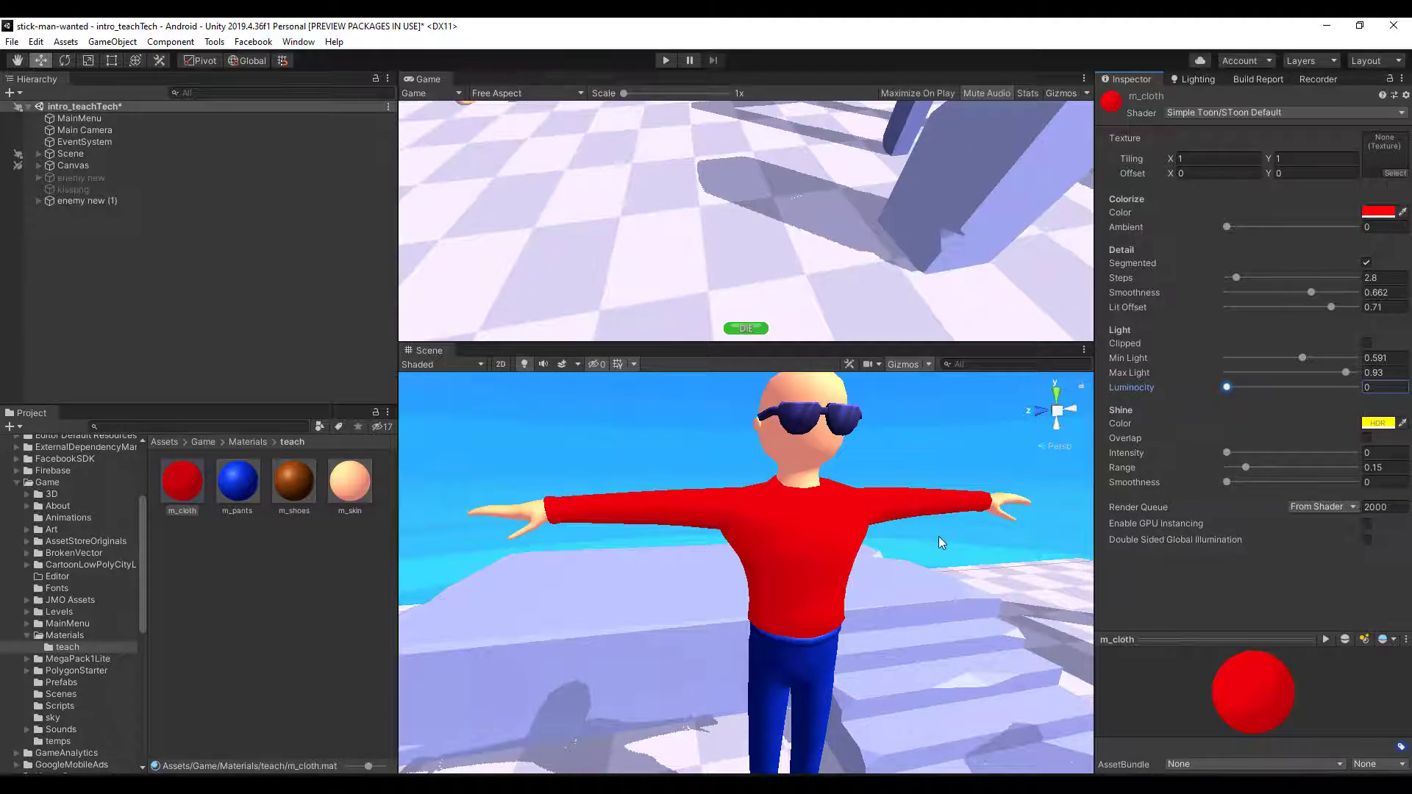
right_drag(939, 542, 885, 560)
middle_drag(1023, 526, 904, 573)
right_drag(904, 574, 859, 611)
middle_drag(859, 612, 742, 621)
scroll(679, 610, down, 3)
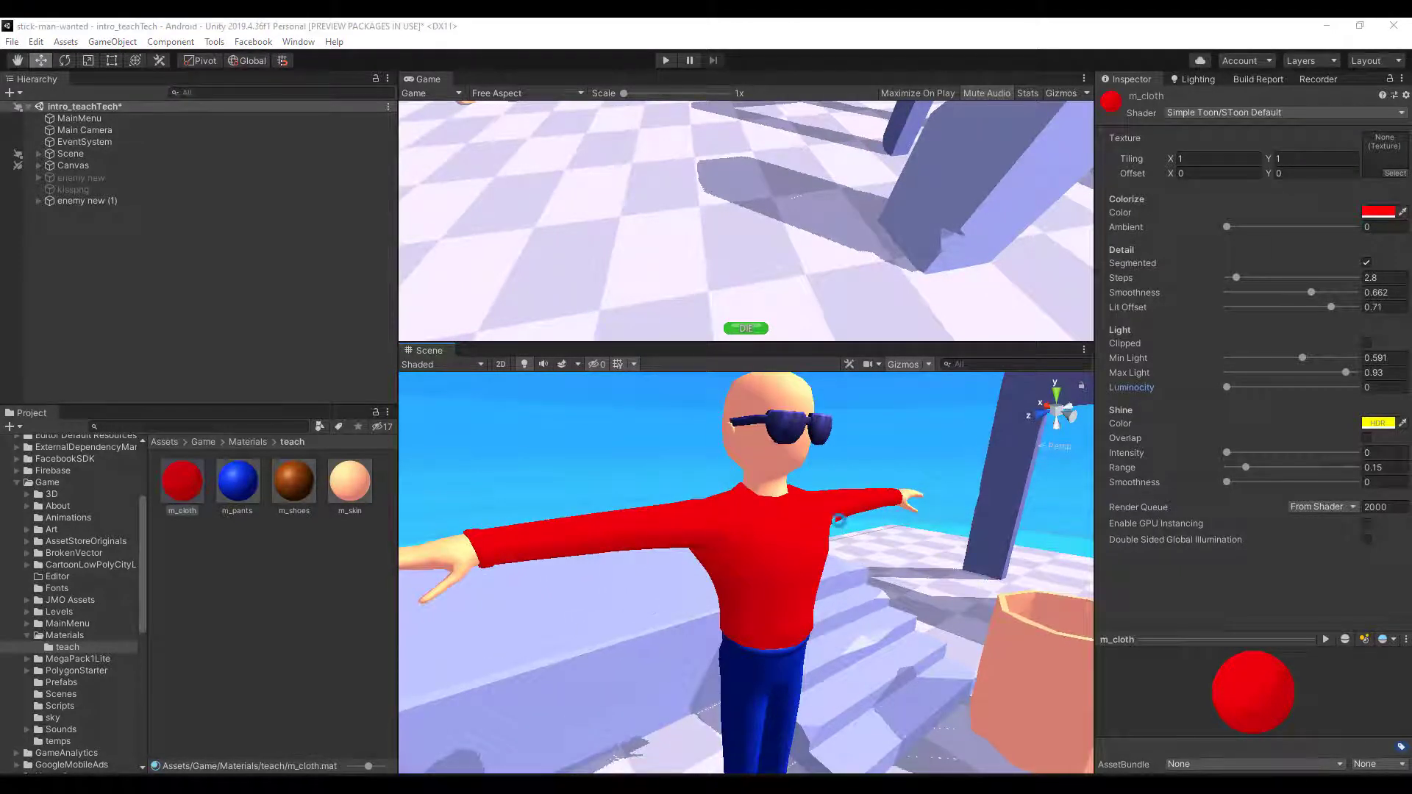
middle_drag(839, 520, 823, 526)
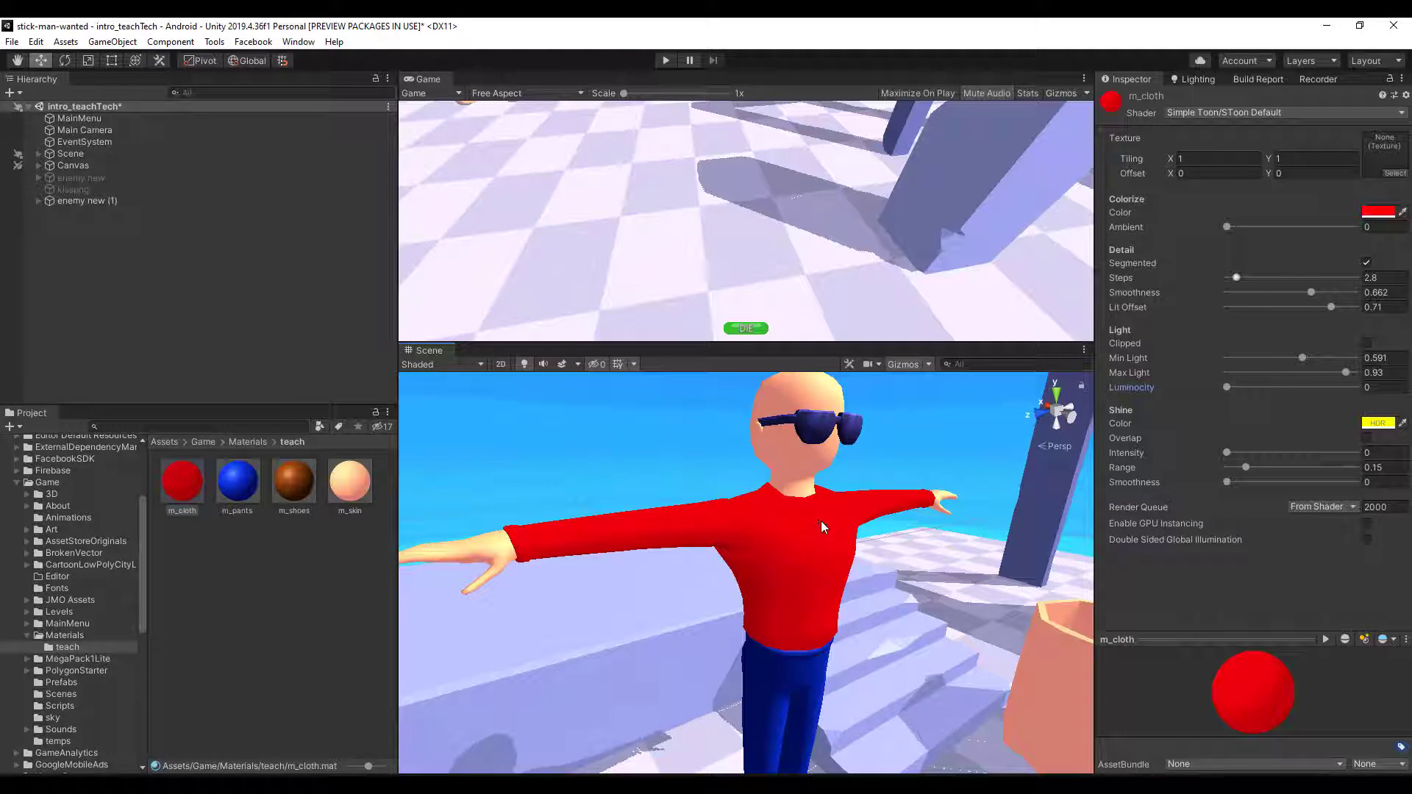
Step: Refine m_cloth with 1 step, smoothness 0.7, lit offset 0 and min light 0.6
text(0.7)
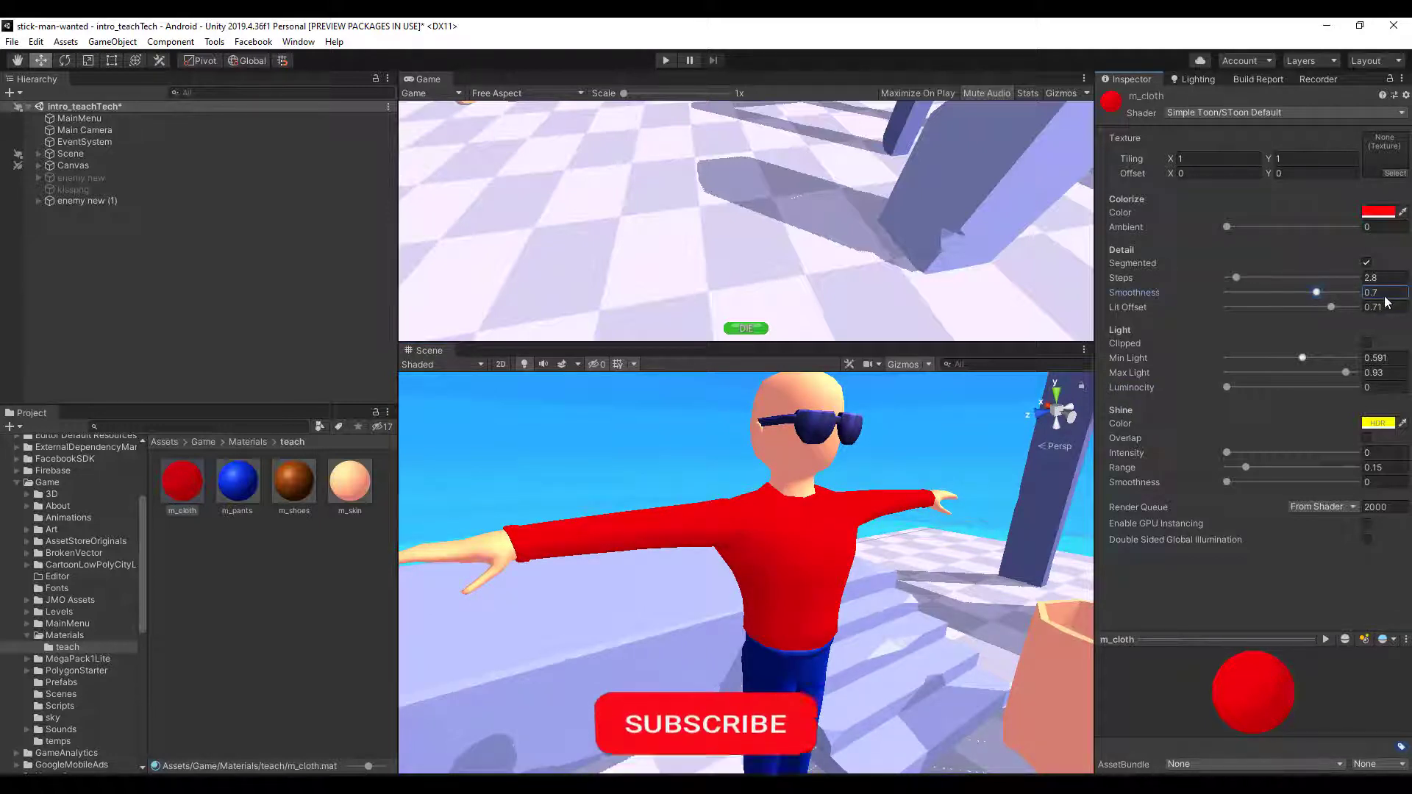
drag(1330, 306, 1287, 308)
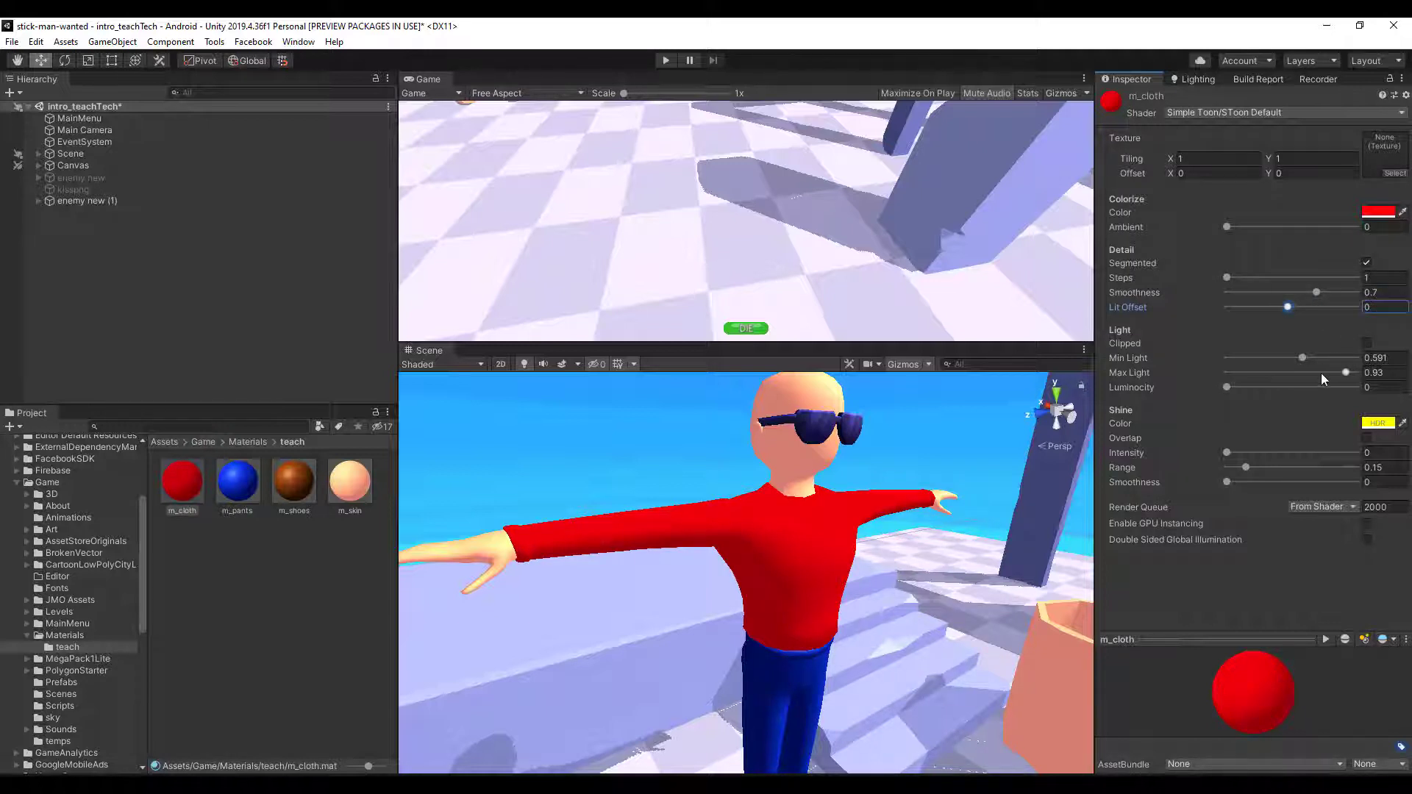
click(1390, 359)
text(0.6)
key(Return)
alt+drag(925, 581, 911, 572)
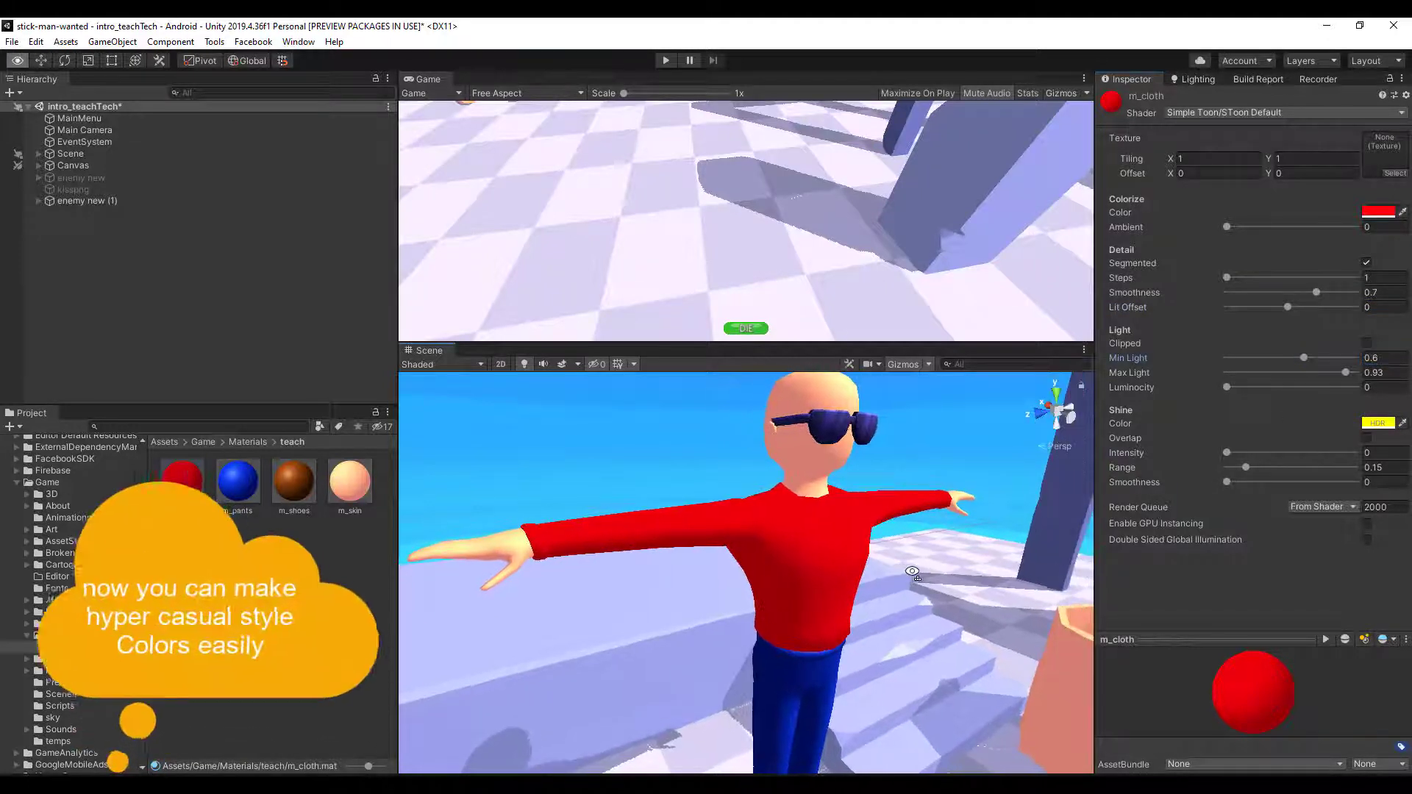
Step: Try green, yellow, orange, crimson and magenta as m_cloth's colour, then settle on a purple around 9400FF
click(1378, 212)
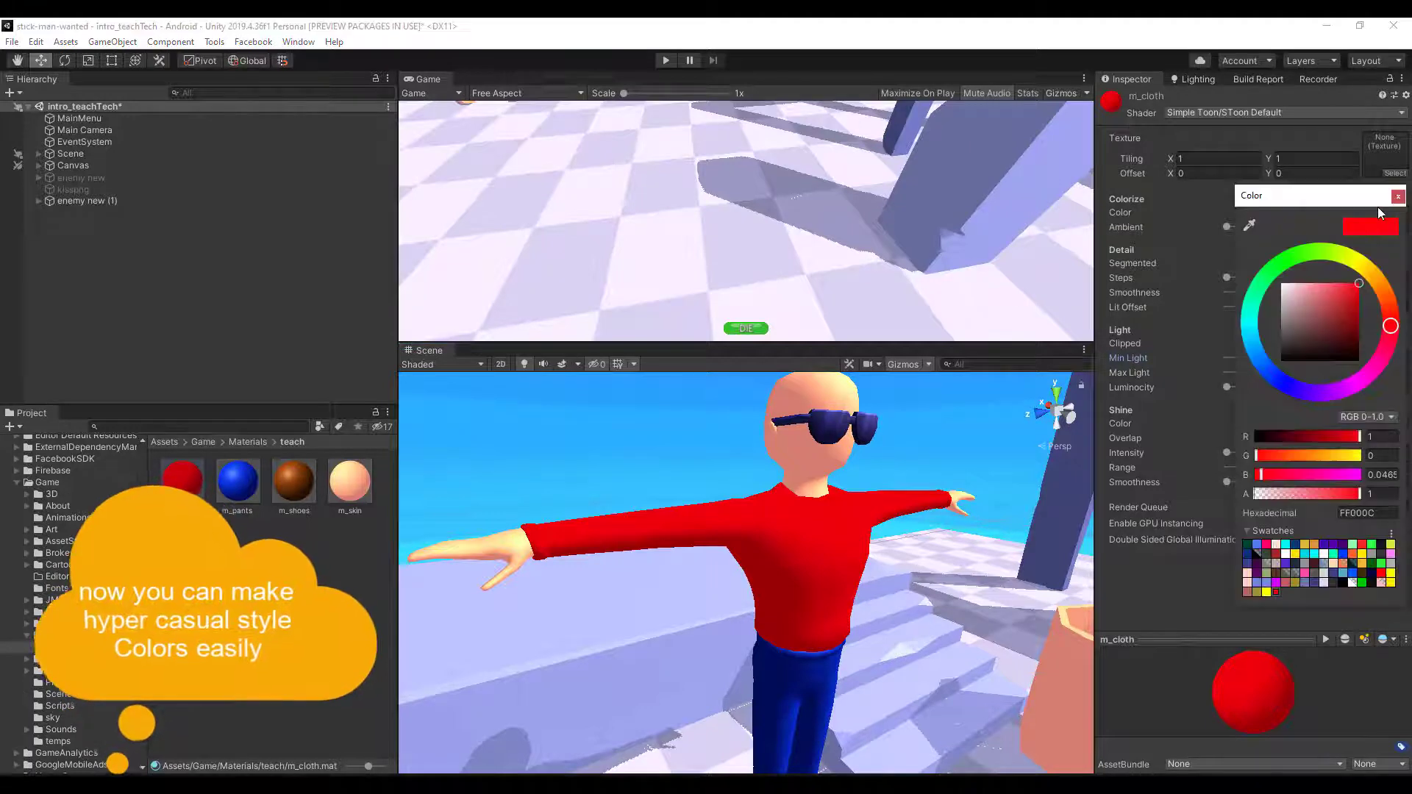
click(1287, 263)
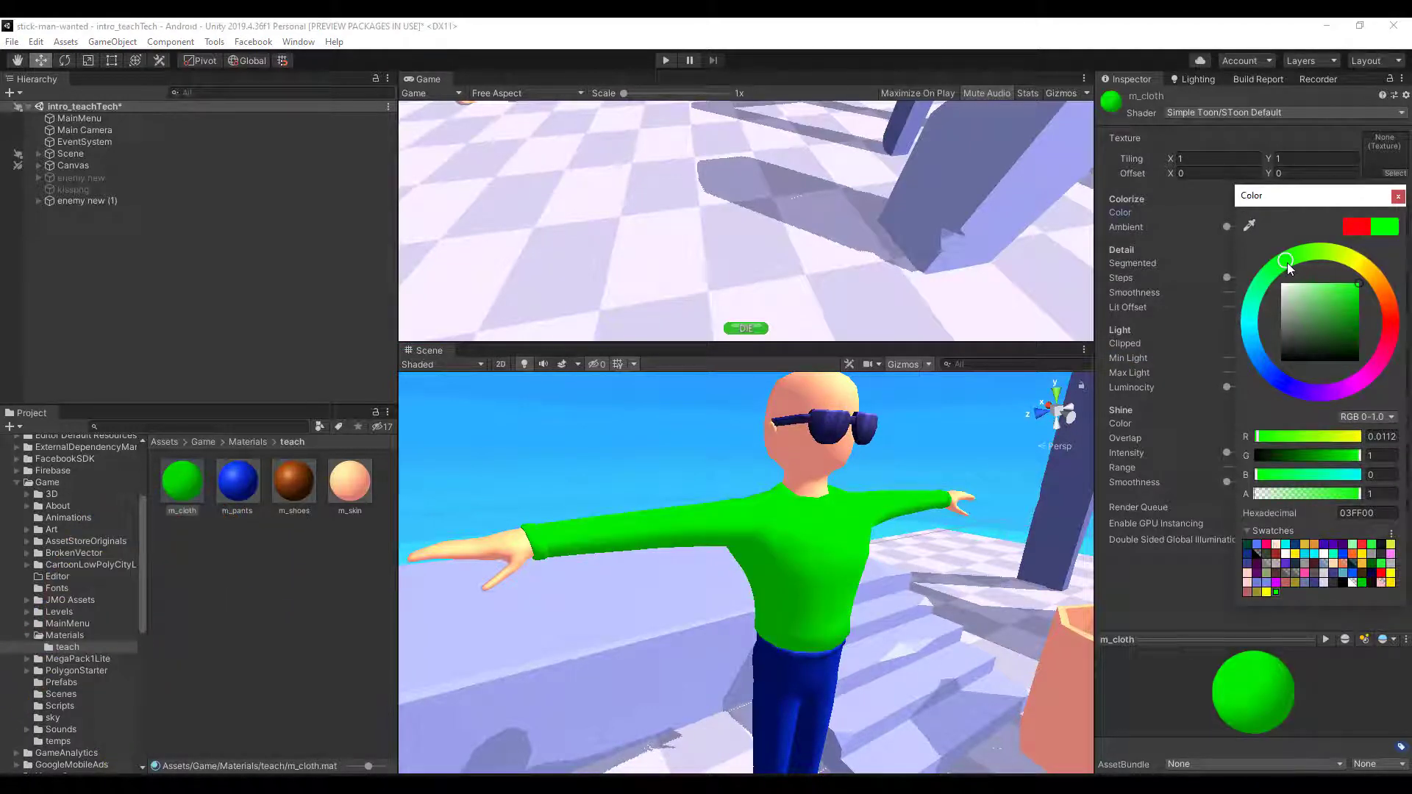
click(1359, 268)
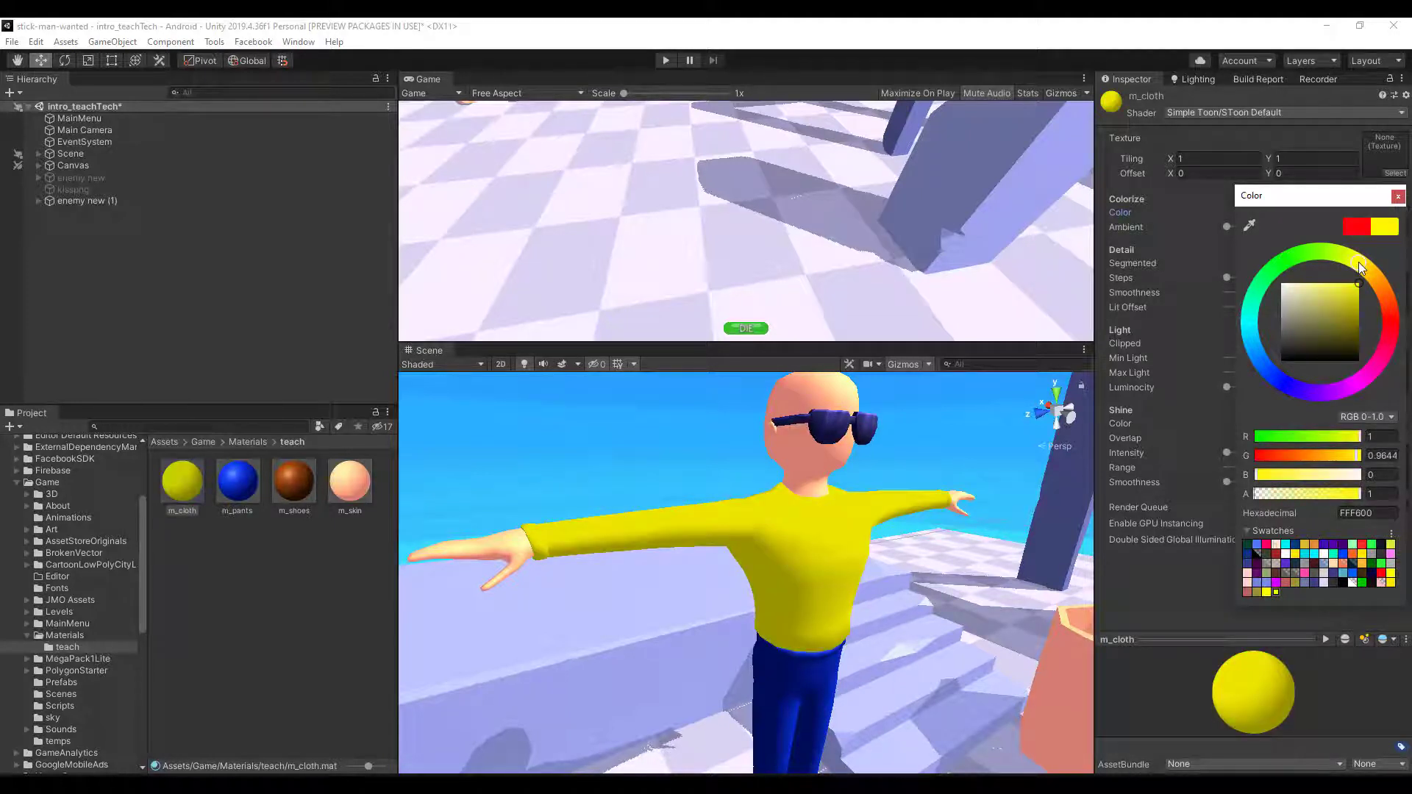
click(1380, 287)
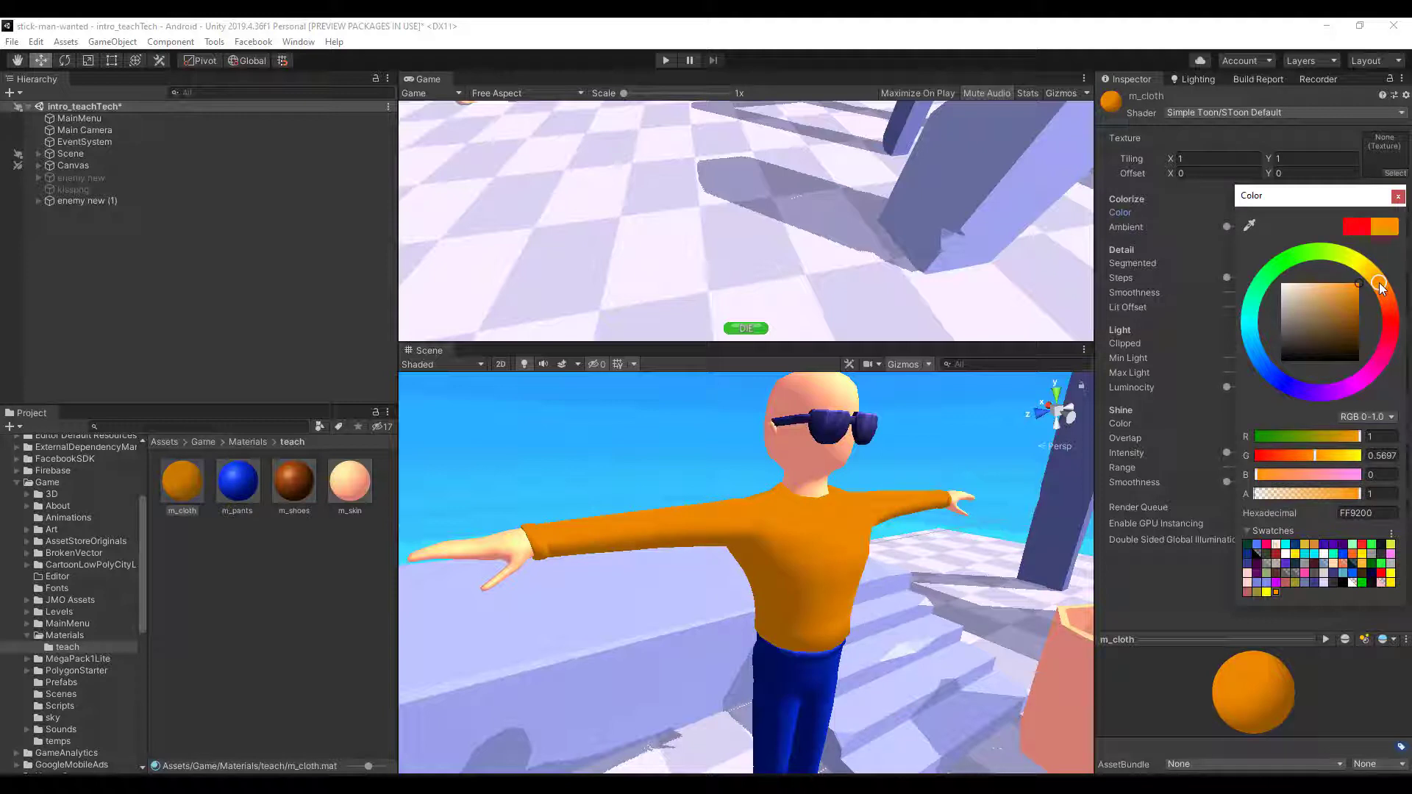
click(1388, 343)
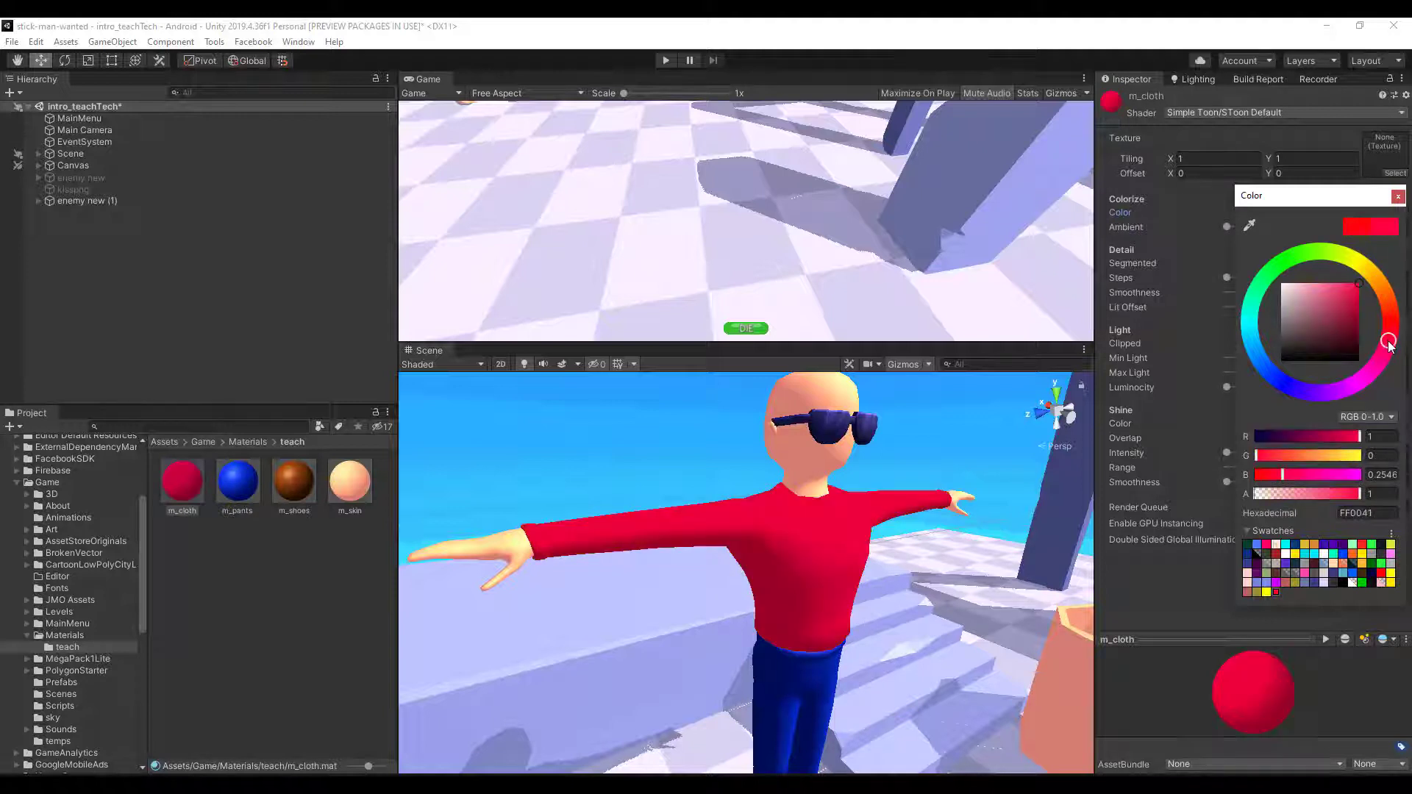
click(1369, 374)
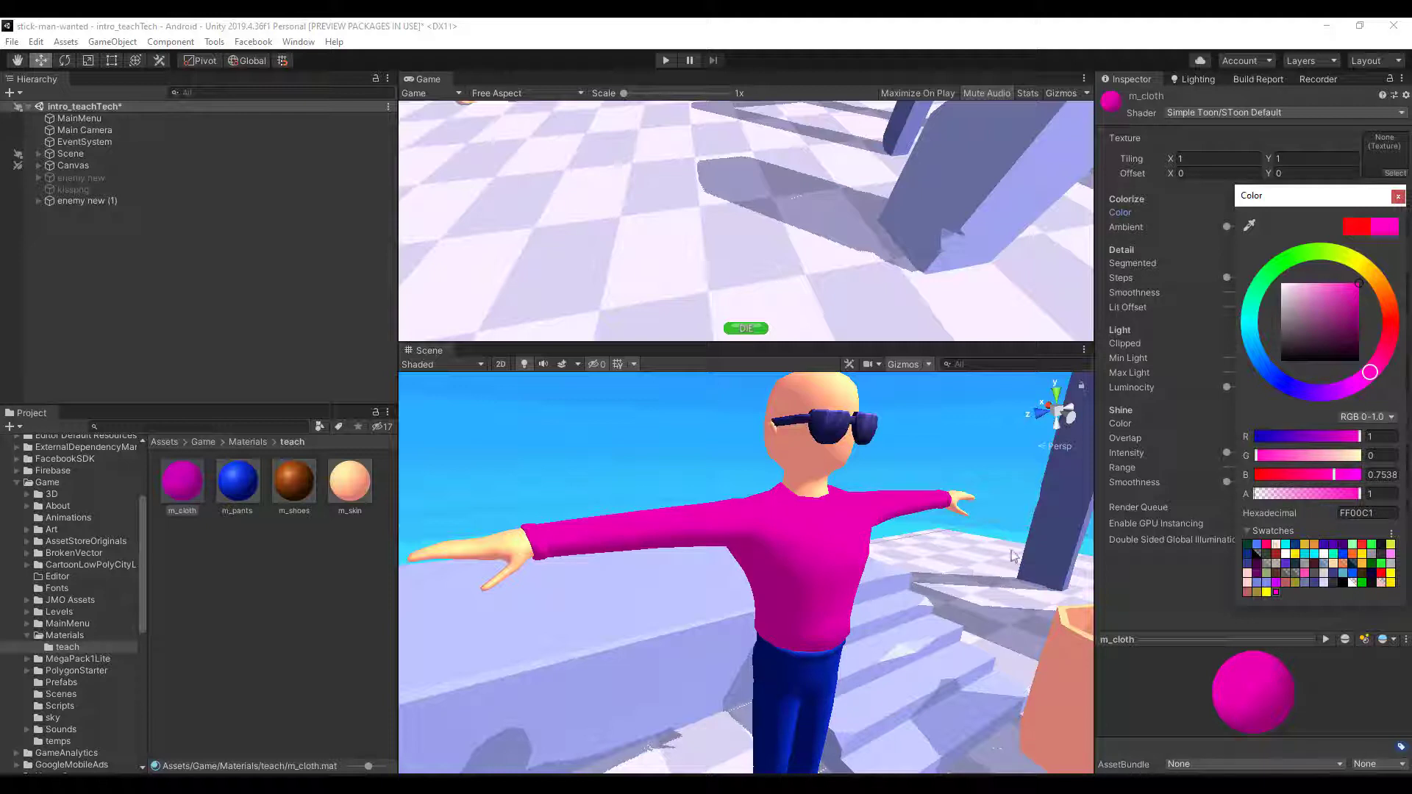
click(1326, 394)
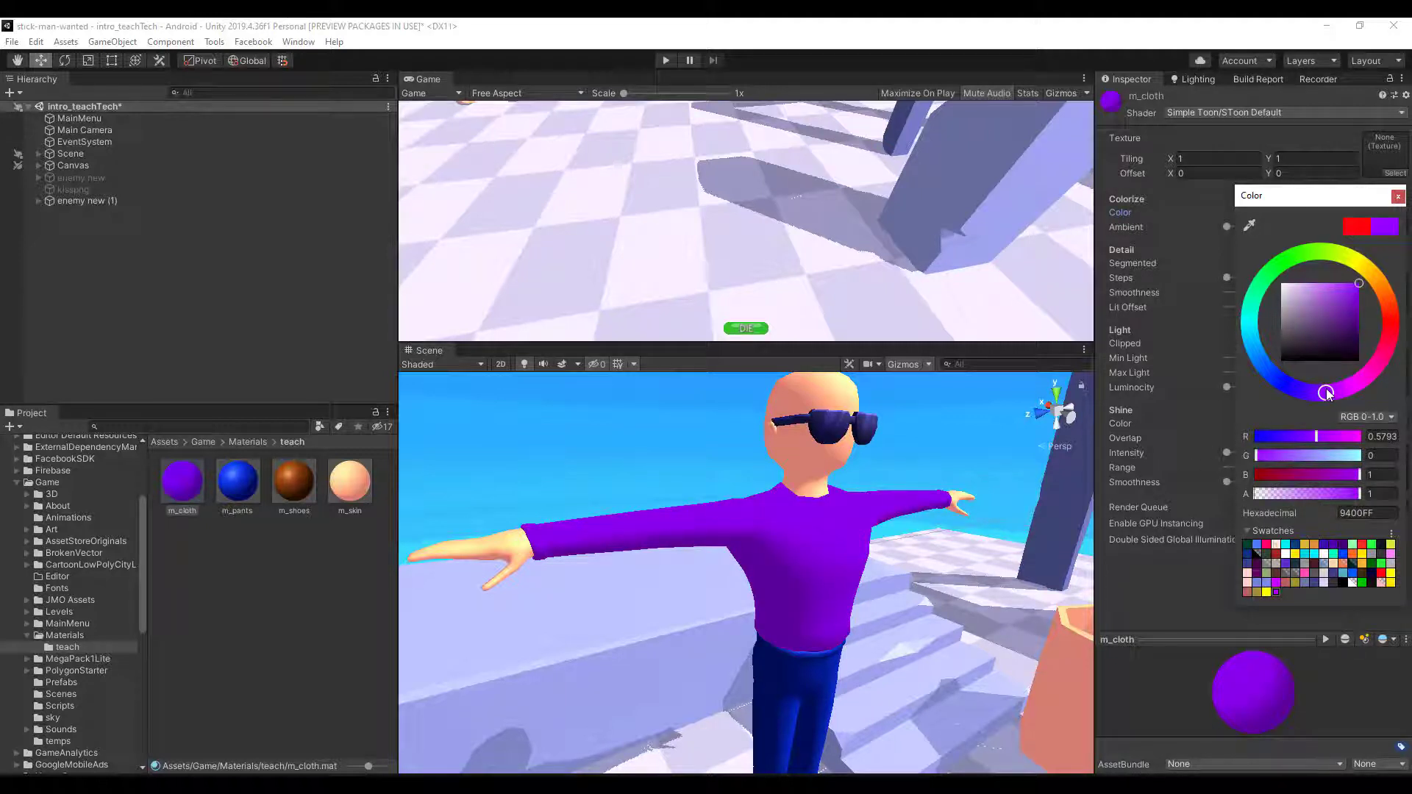